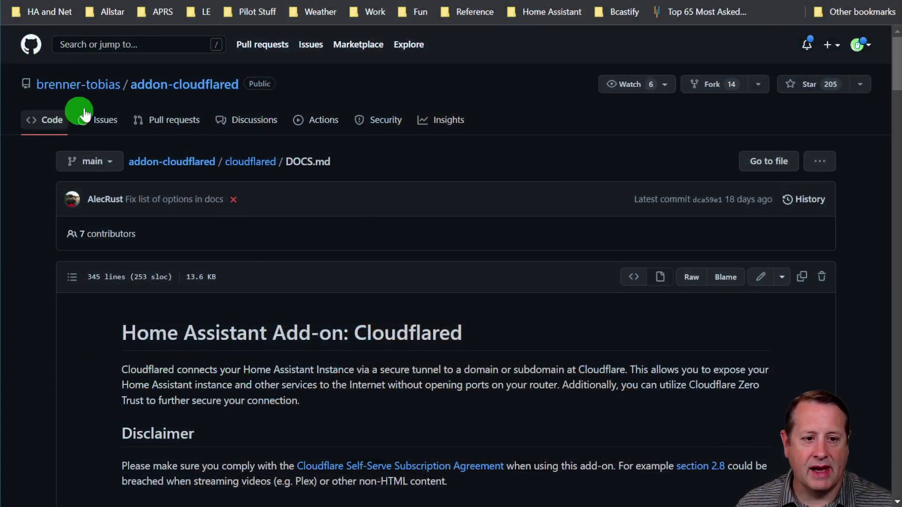
scroll(69, 378, "down", 2)
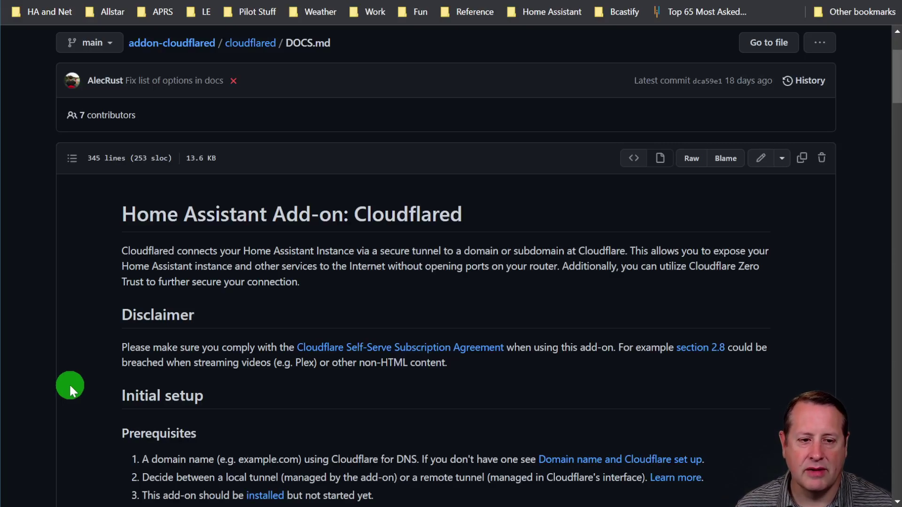
scroll(62, 399, "down", 2)
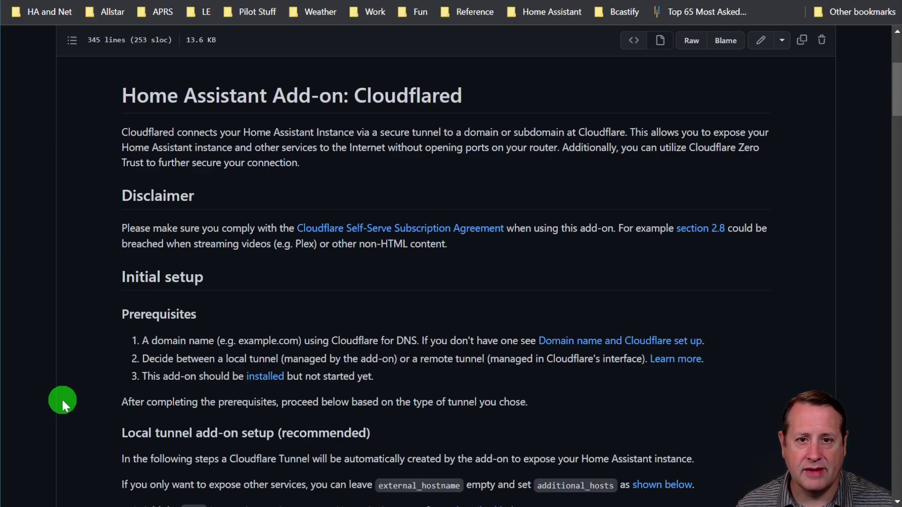
scroll(64, 395, "down", 2)
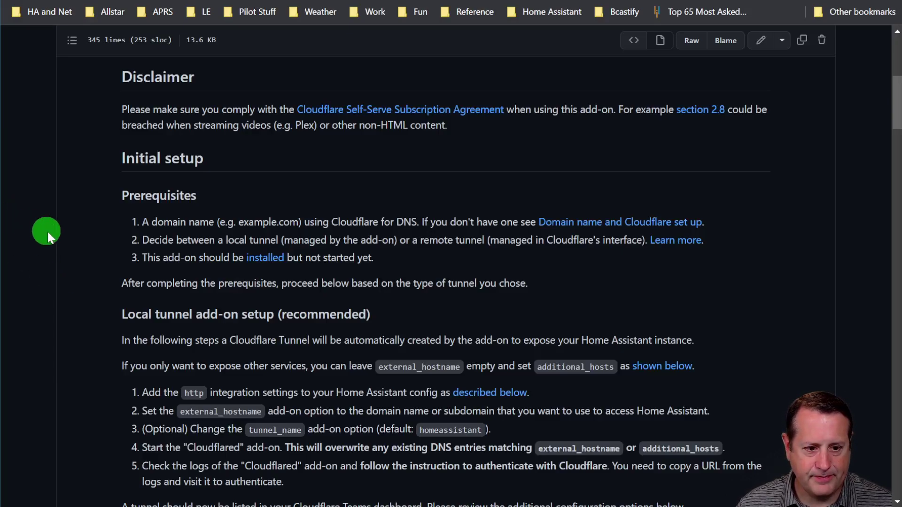
scroll(49, 230, "up", 1)
scroll(49, 230, "up", 1)
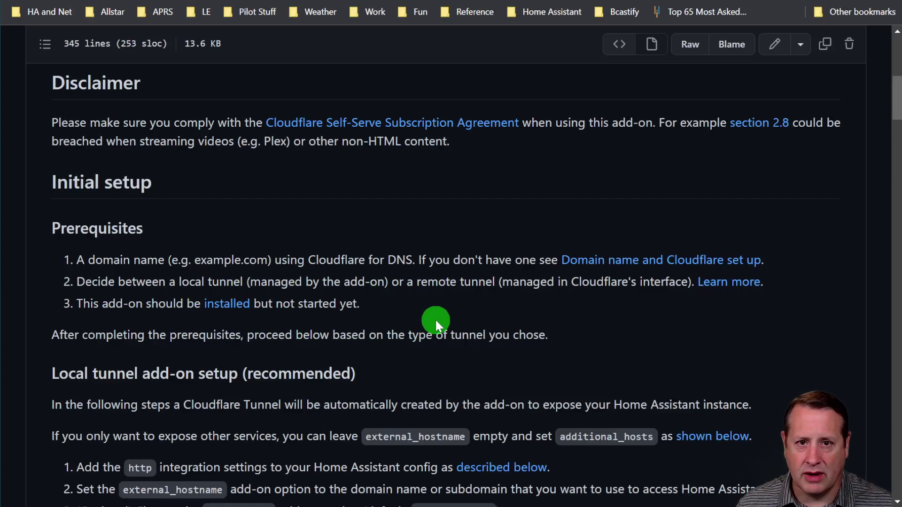
scroll(435, 318, "down", 2)
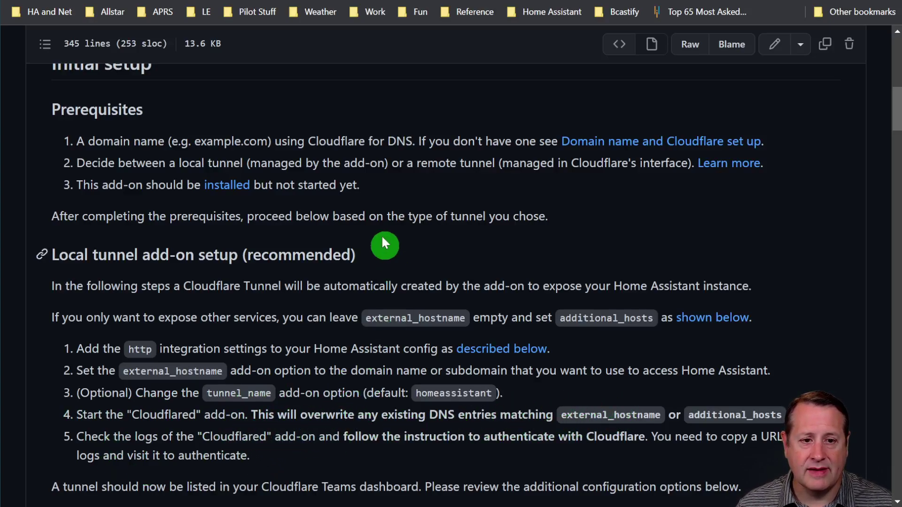
scroll(321, 107, "down", 1)
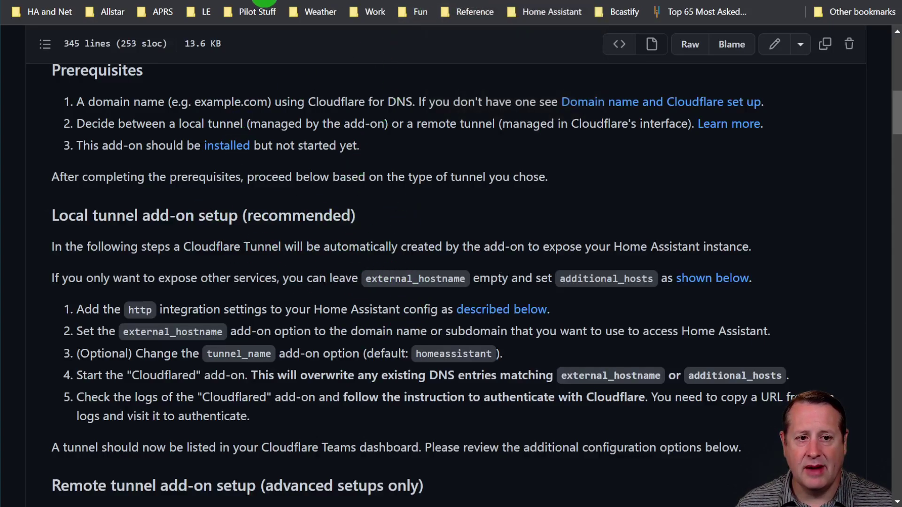
Open the Home Assistant Add-on Store's Repositories list
key("ctrl+Tab")
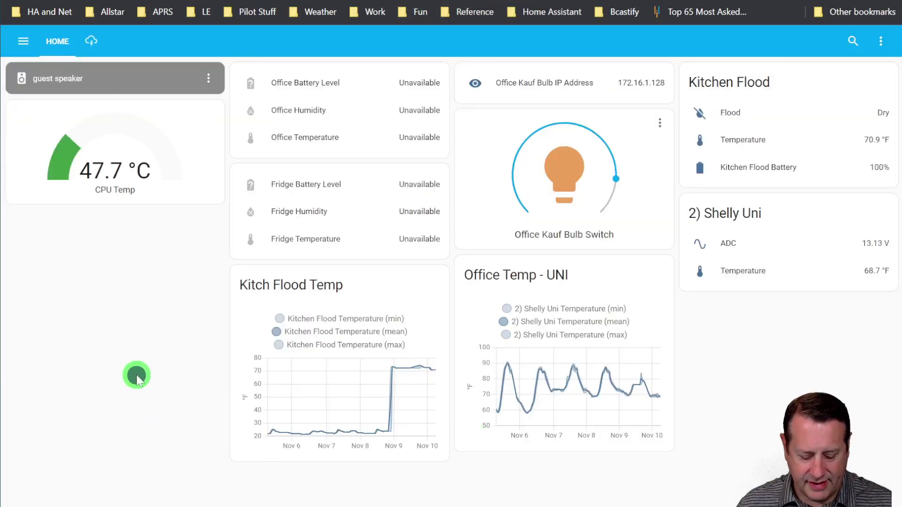
type("cadd")
key("Return")
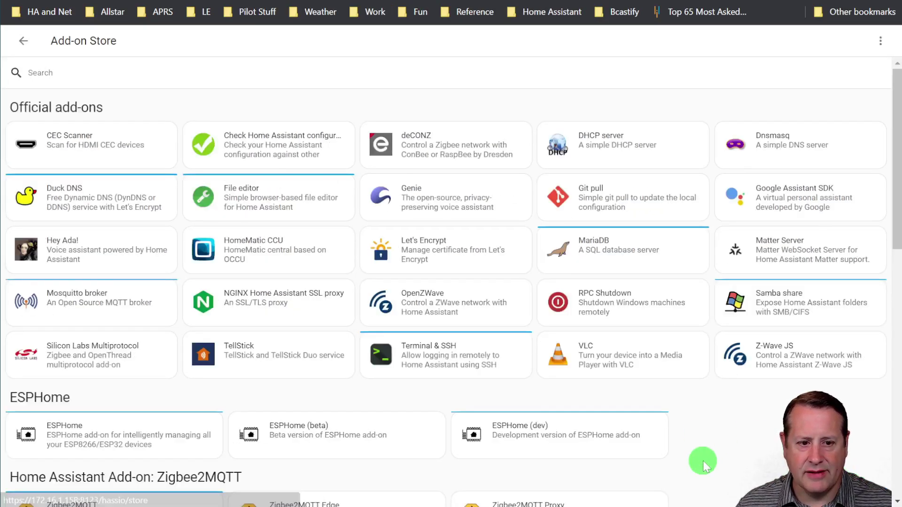
left_click(189, 73)
type("clo")
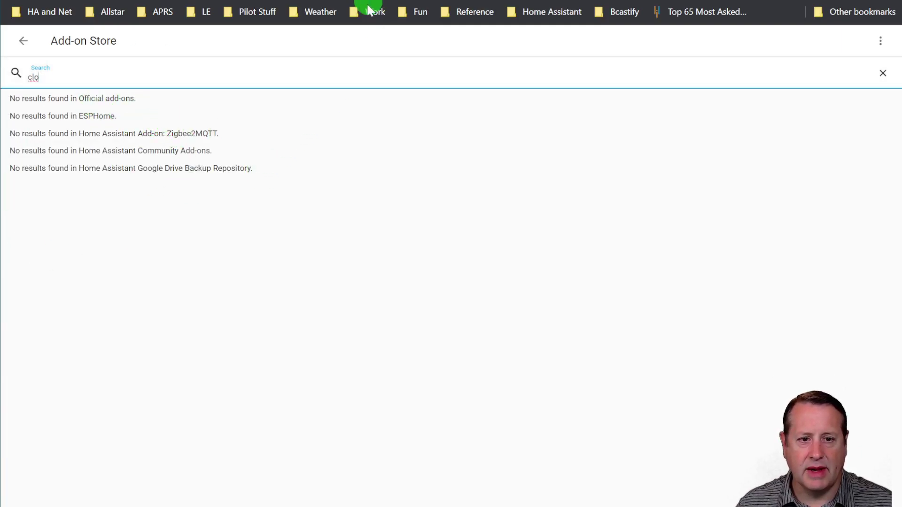
left_click(880, 42)
left_click(852, 71)
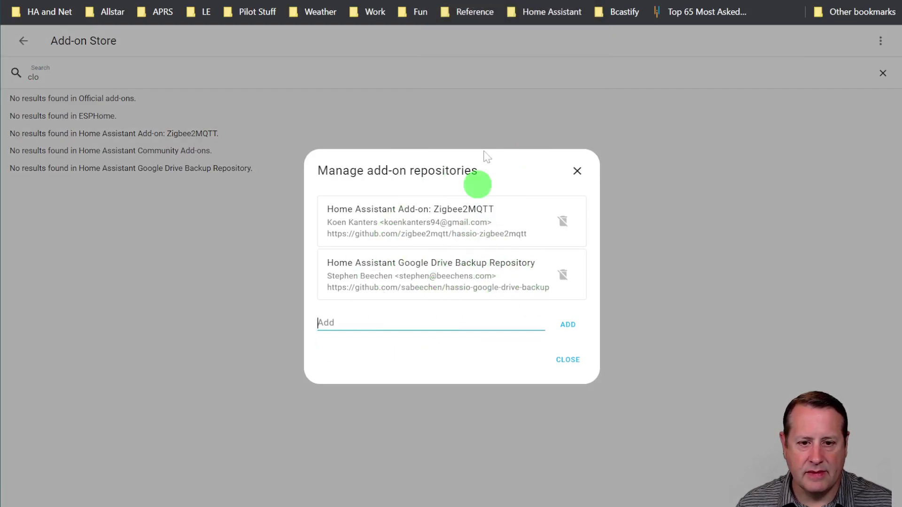
Add the brenner-tobias ha-addons GitHub URL as a repository and close the list
key("ctrl+Tab")
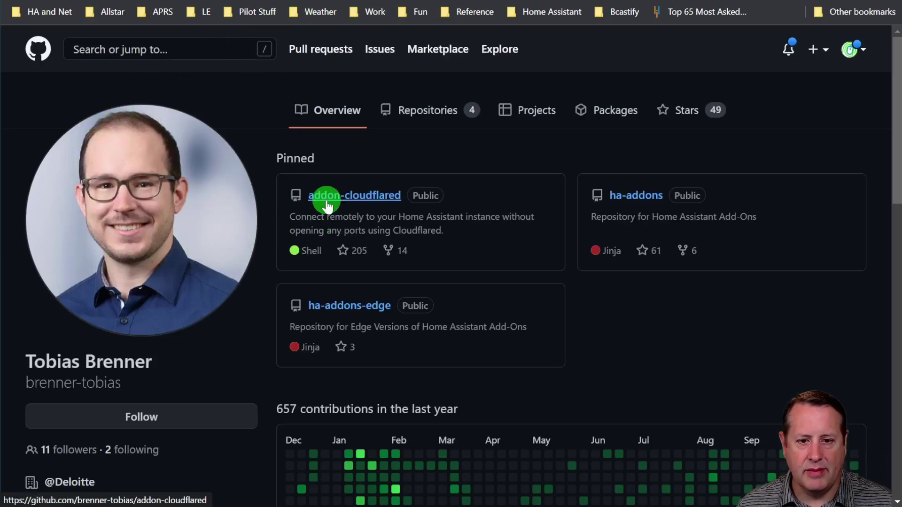
left_click(637, 197)
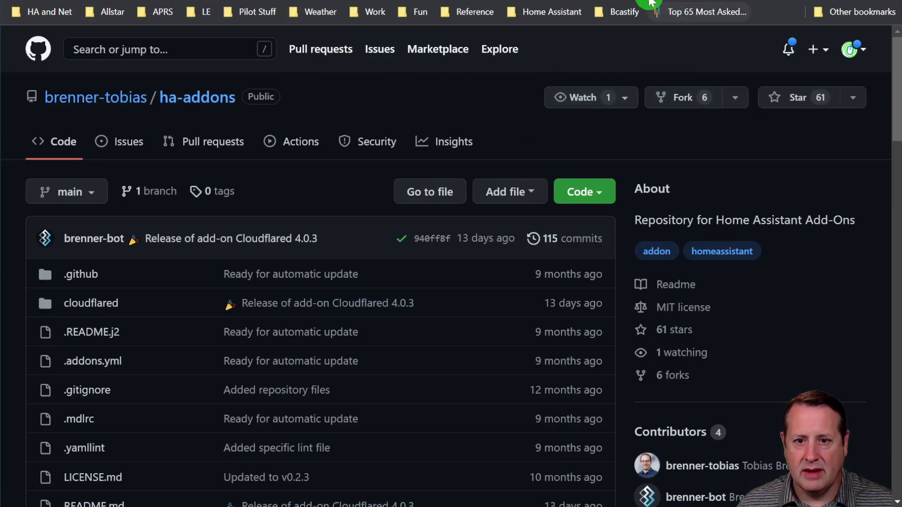
key("ctrl+Tab")
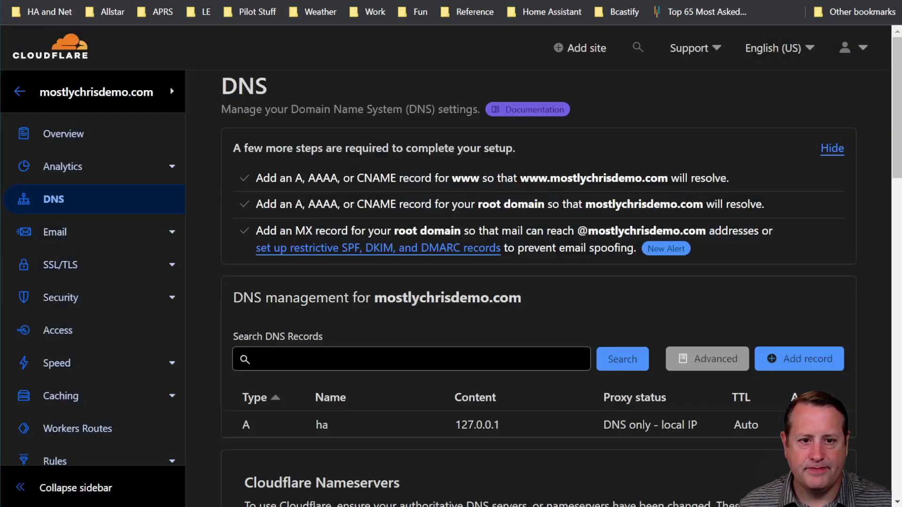
key("ctrl+Tab")
key("ctrl+Tab")
left_click(498, 317)
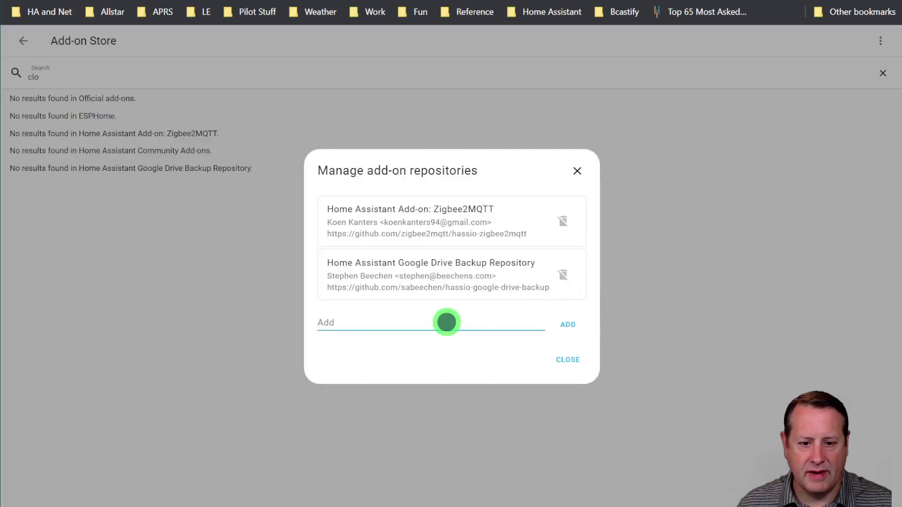
type("https://github.com/brenner-tobias/ha-addons")
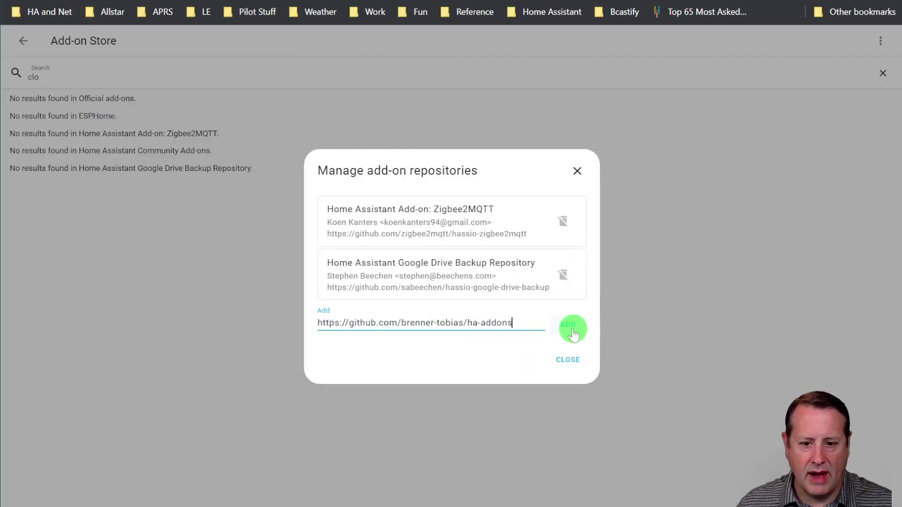
left_click(572, 329)
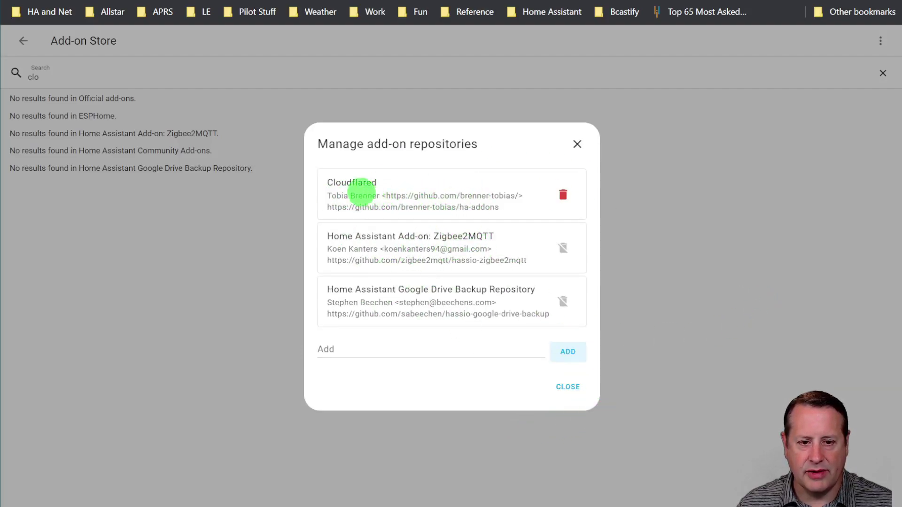
left_click(568, 386)
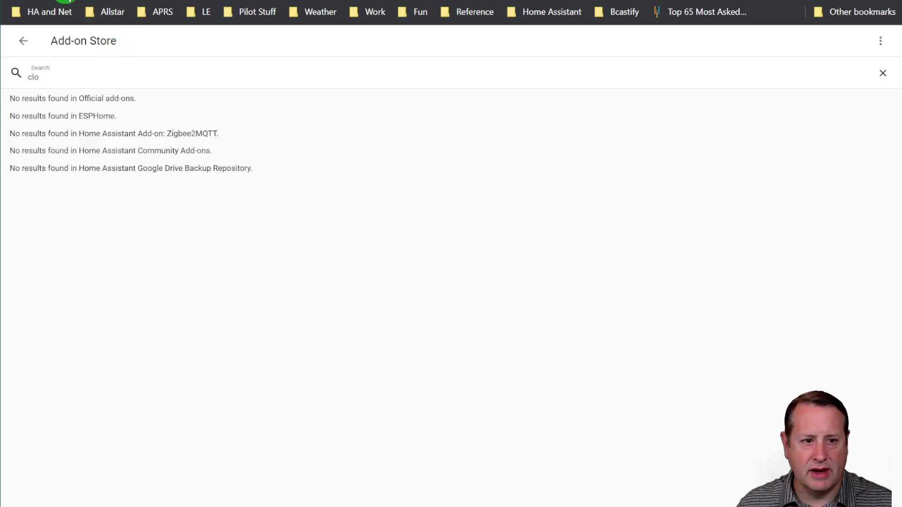
Install the Cloudflared add-on from the reloaded store and open its Configuration options
key("F5")
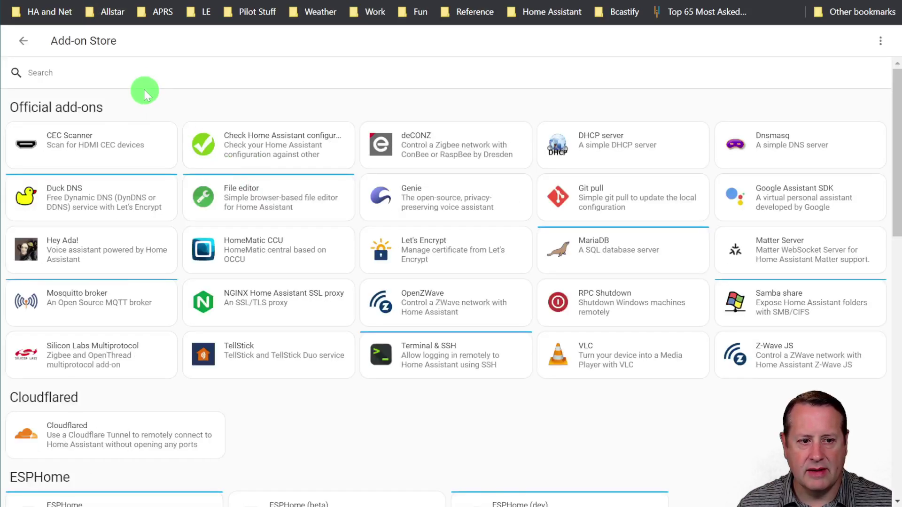
left_click(138, 73)
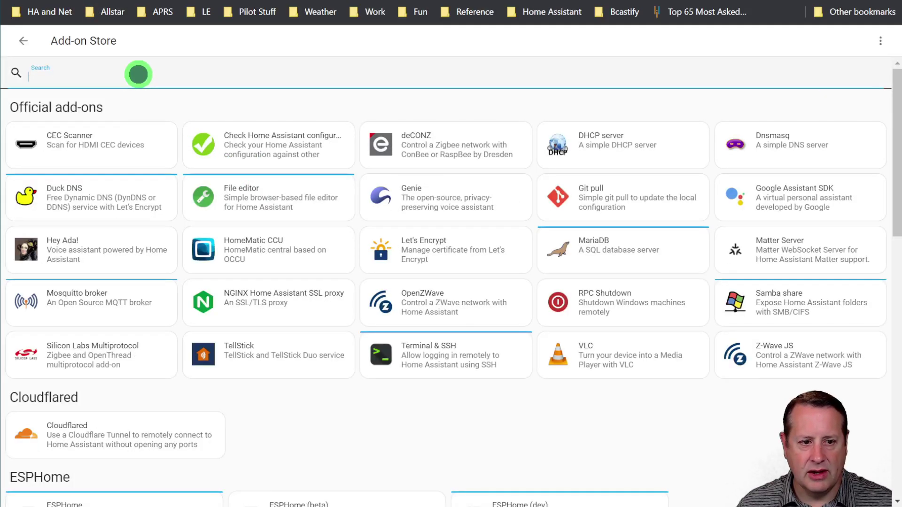
left_click(159, 435)
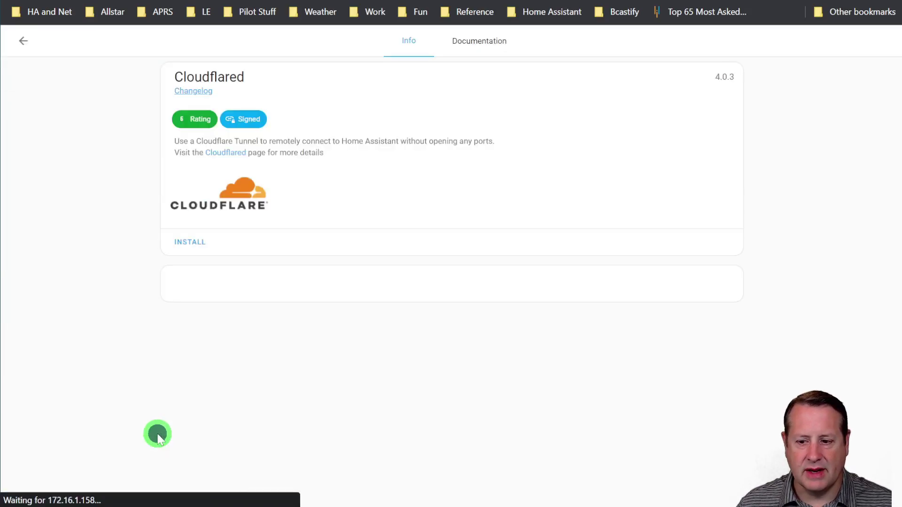
left_click(183, 242)
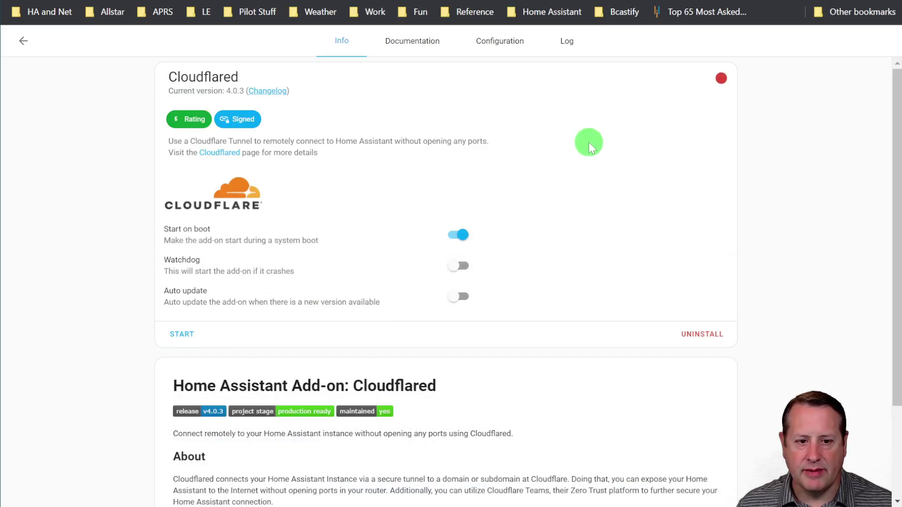
left_click(509, 43)
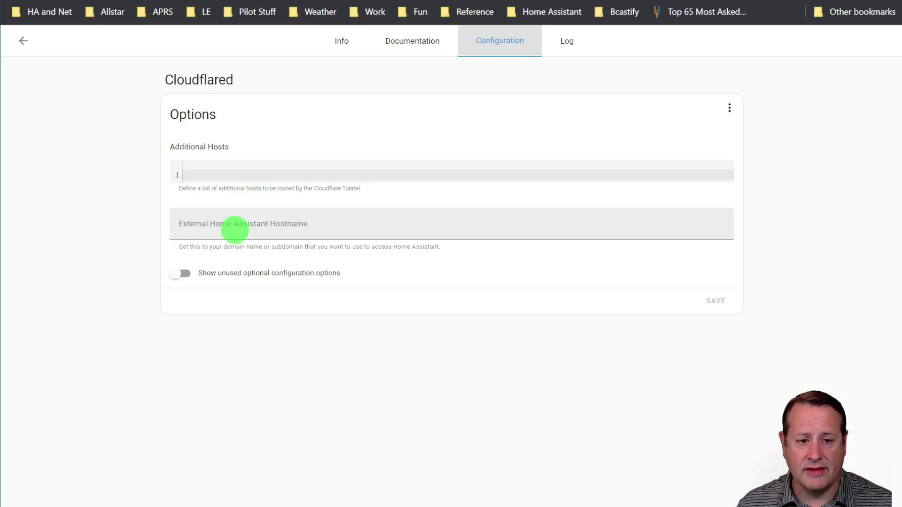
Save hostname hayellow.mostlychrisdemo.com and tunnel name hayellowtunnel, then go back to the Info page
left_click(256, 233)
type("hayellow.mostlychrisdemo.com")
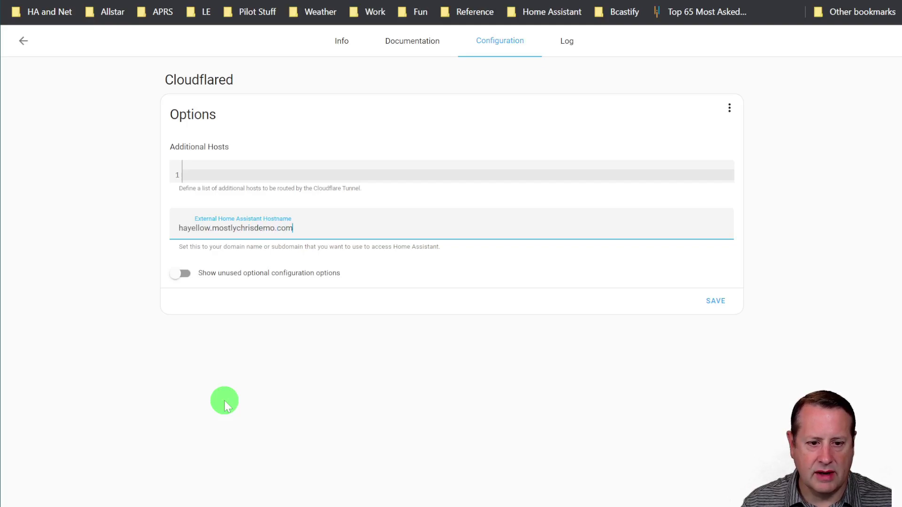
left_click(184, 276)
scroll(305, 370, "down", 4)
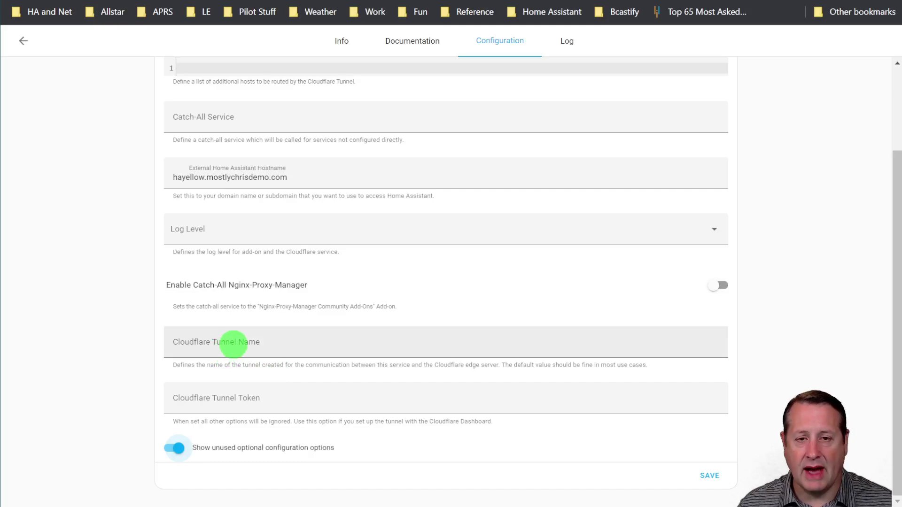
left_click(235, 343)
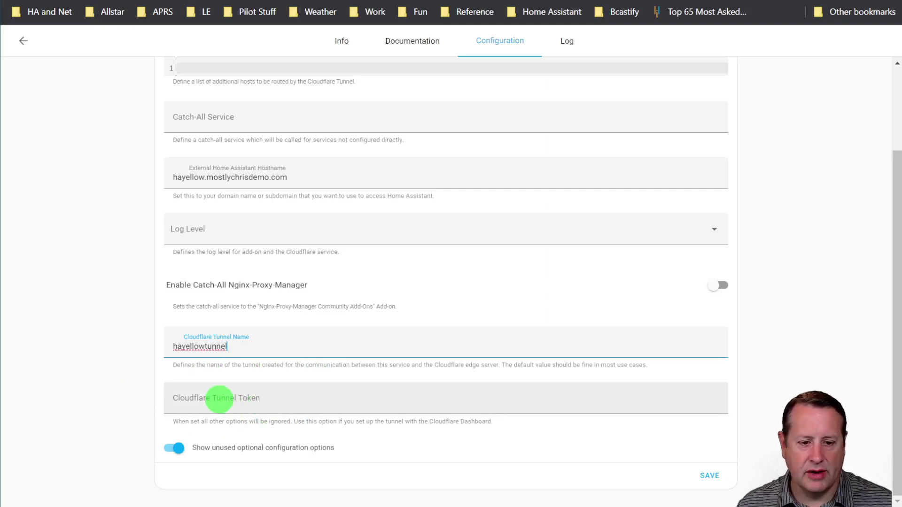
scroll(165, 396, "up", 3)
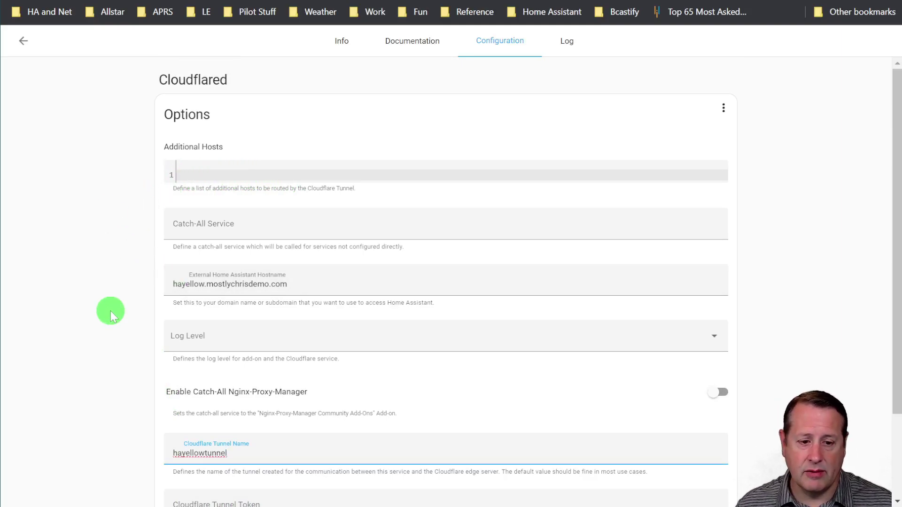
scroll(111, 310, "down", 2)
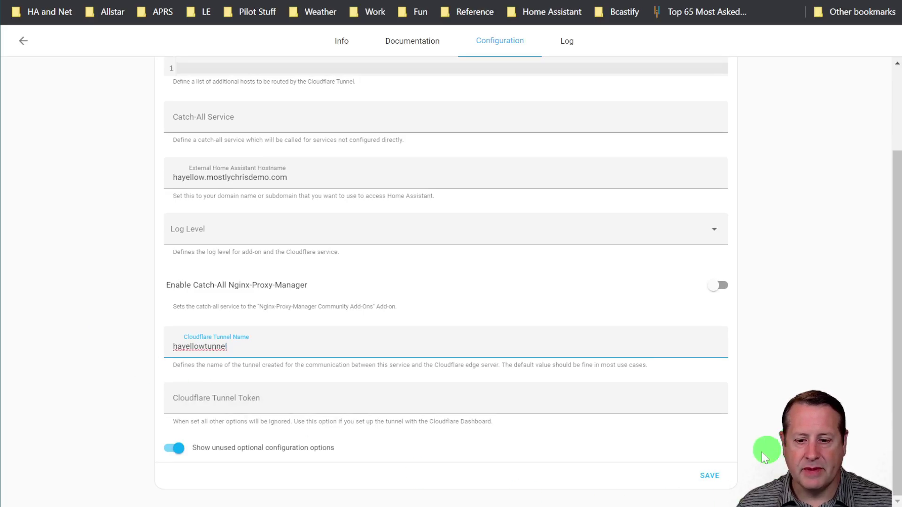
left_click(710, 476)
scroll(732, 296, "up", 5)
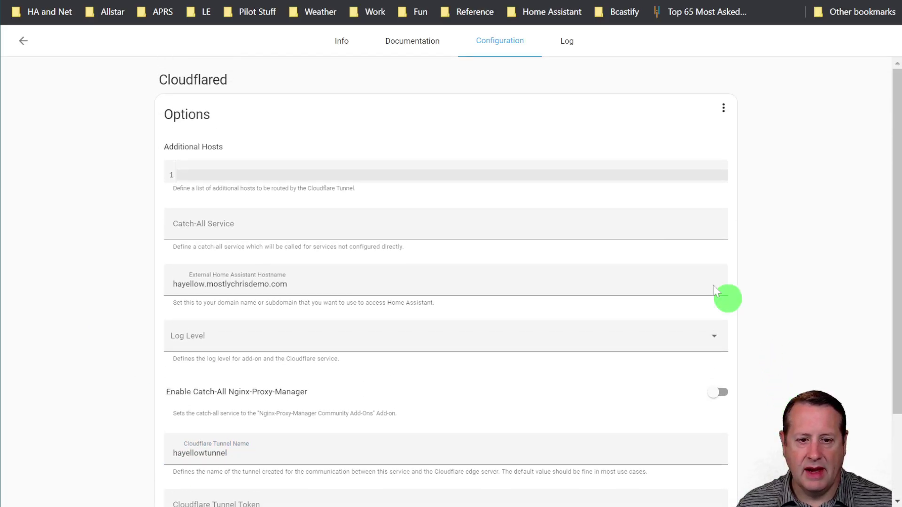
left_click(341, 40)
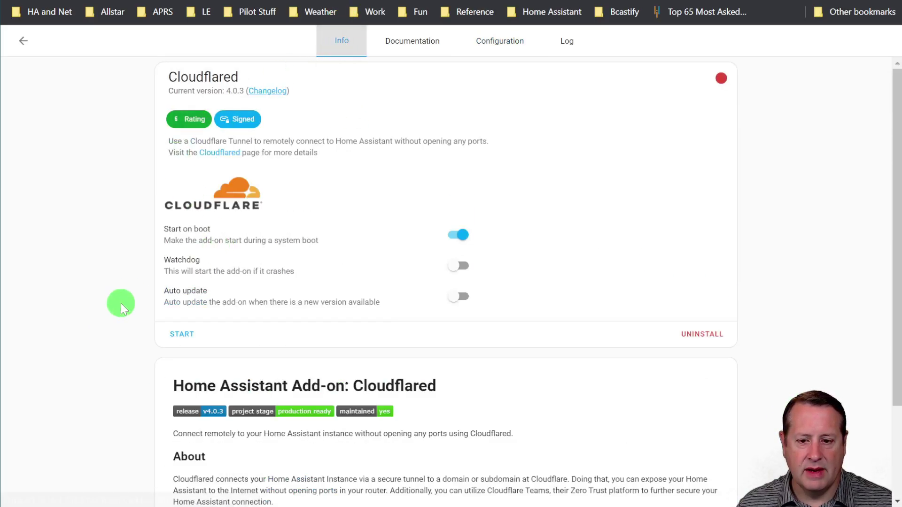
Start Cloudflared, refresh its log, and select the Cloudflare login URL
left_click(184, 334)
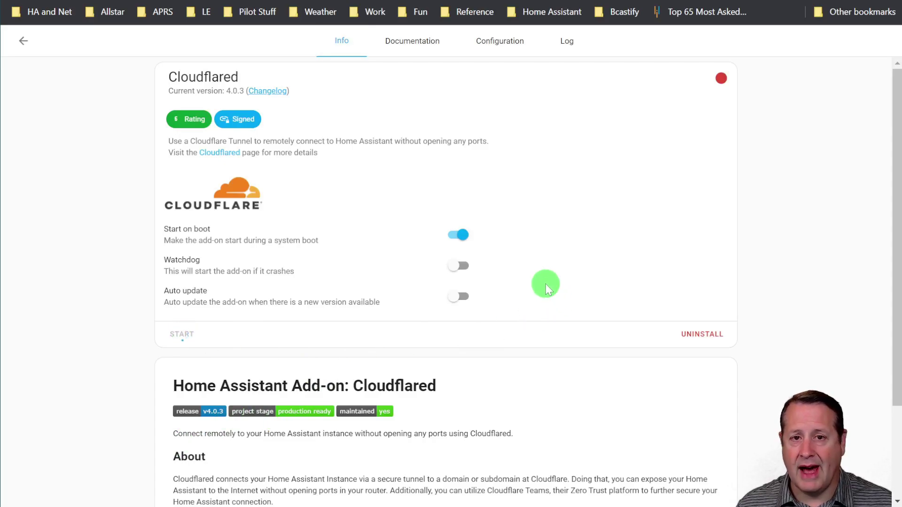
left_click(578, 43)
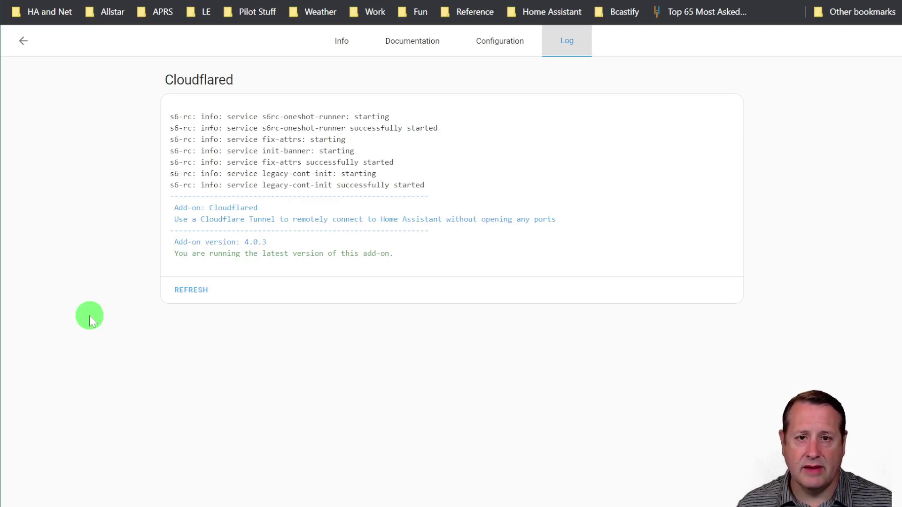
left_click(192, 289)
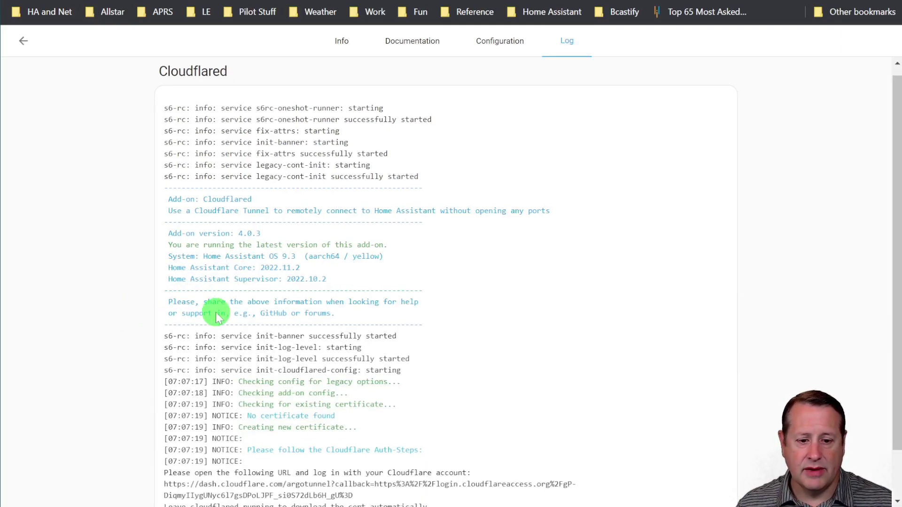
scroll(195, 297, "down", 3)
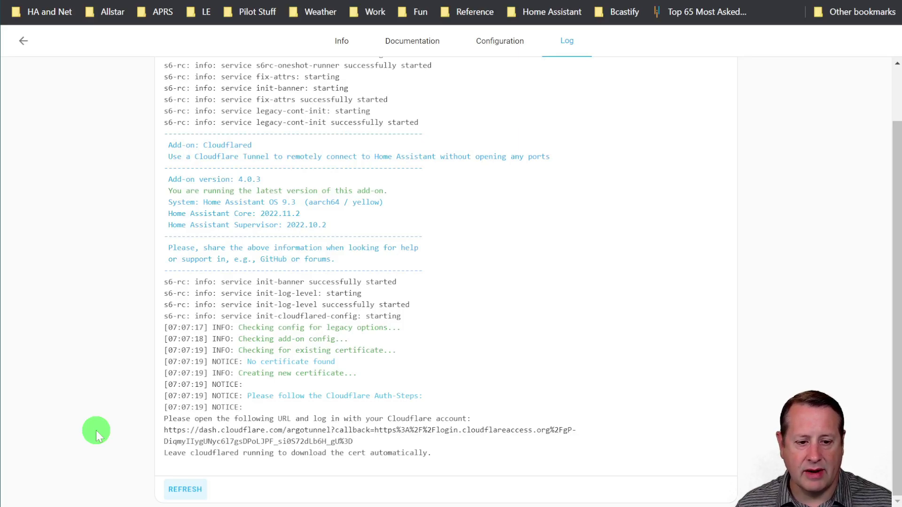
left_click_drag(163, 430, 355, 443)
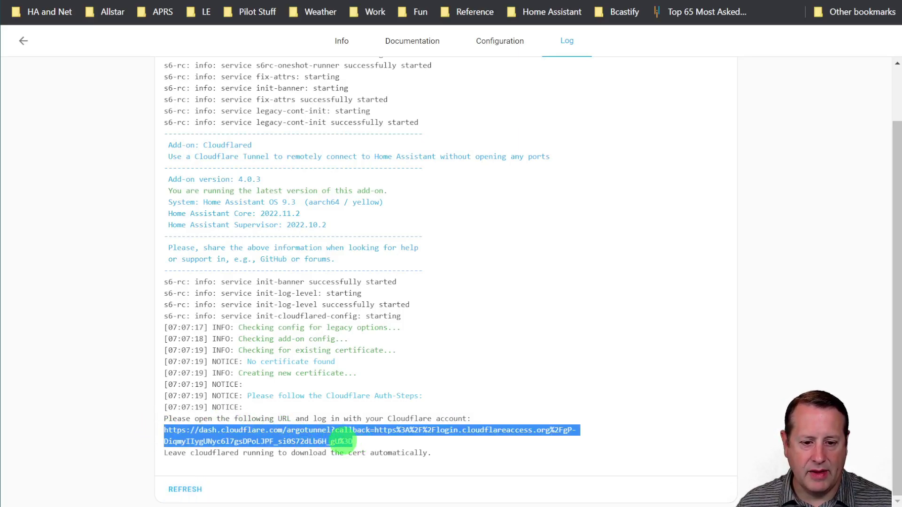
right_click(336, 437)
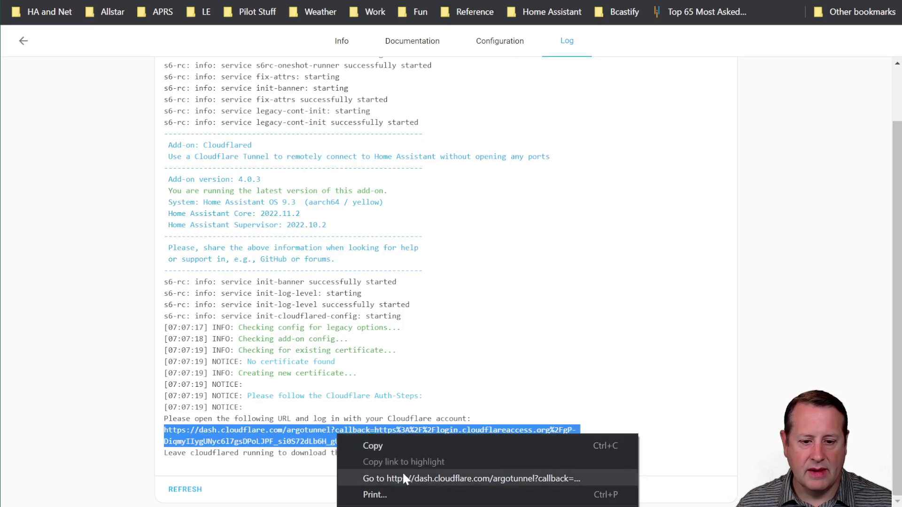
Open the copied login URL and authorize the tunnel for the mostlychrisdemo.com zone
left_click(390, 446)
key("ctrl+t")
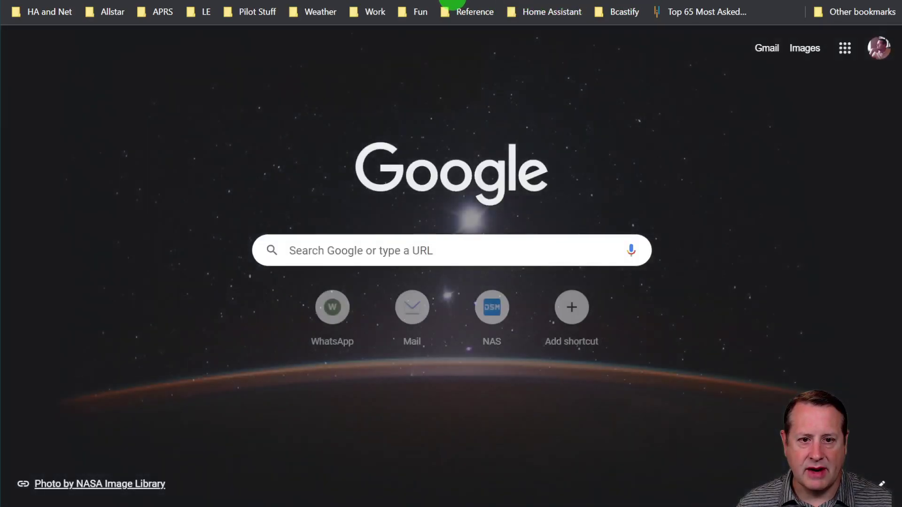
key("ctrl+v")
key("Return")
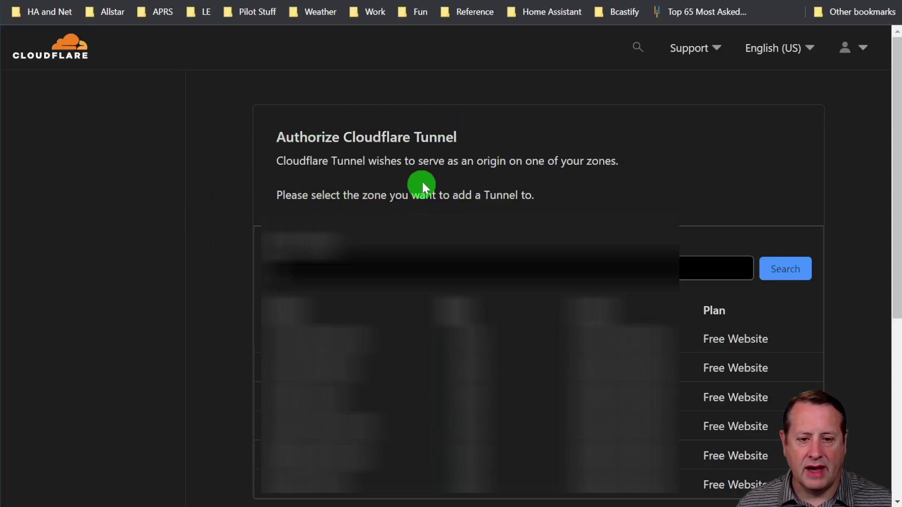
scroll(204, 289, "down", 2)
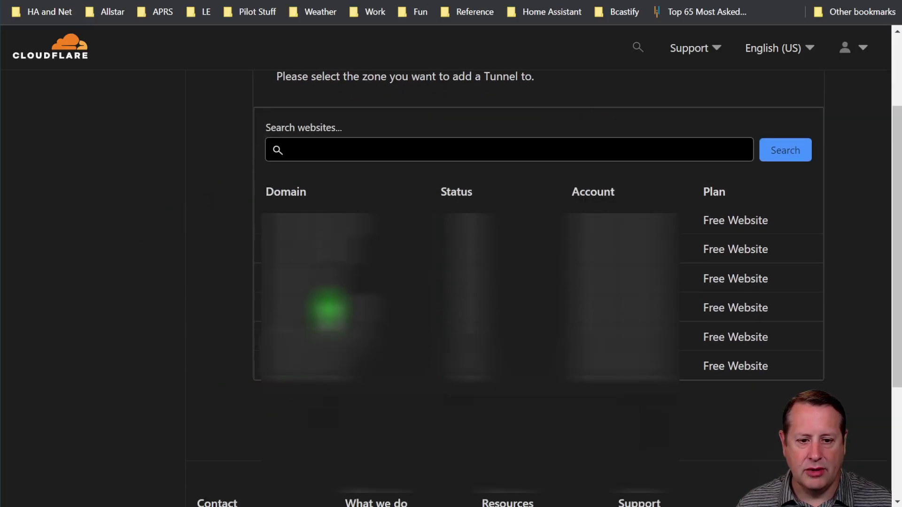
left_click(328, 308)
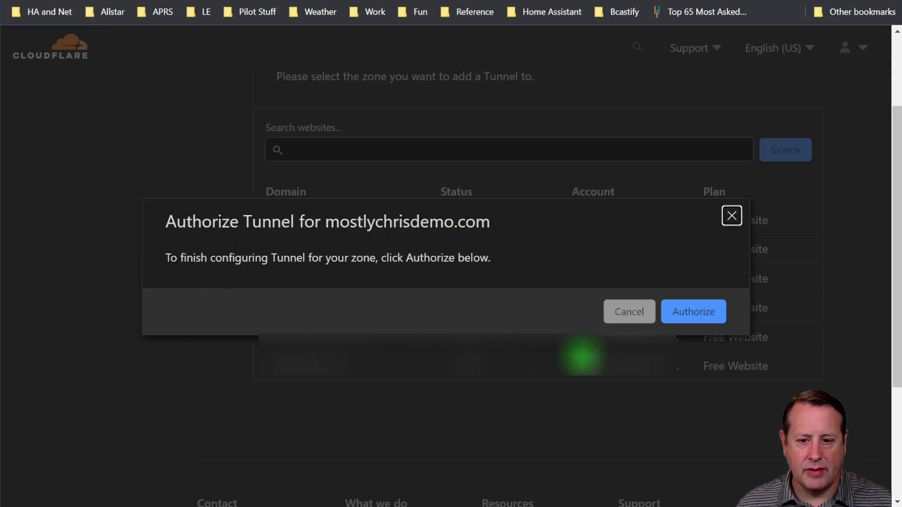
left_click(699, 313)
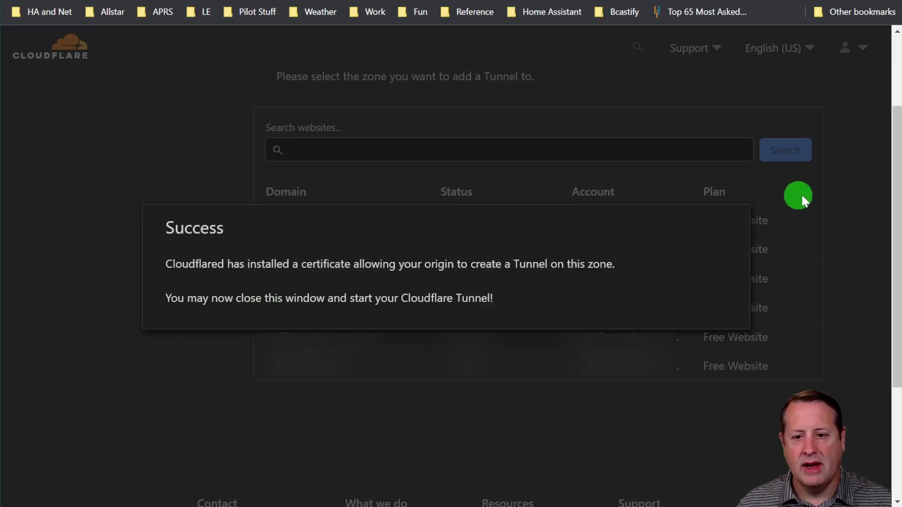
left_click(835, 197)
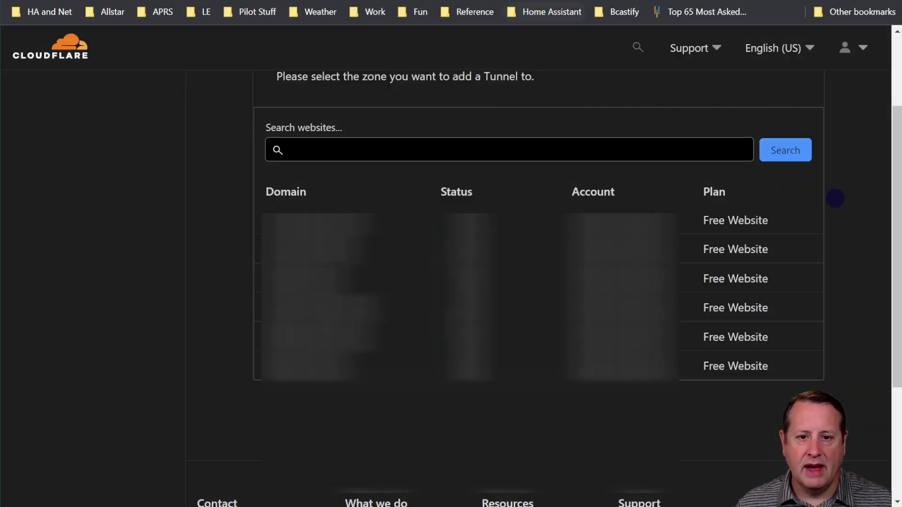
Return to Home Assistant and scroll the Cloudflared log to the tunnel-created and connection messages
left_click(167, 4)
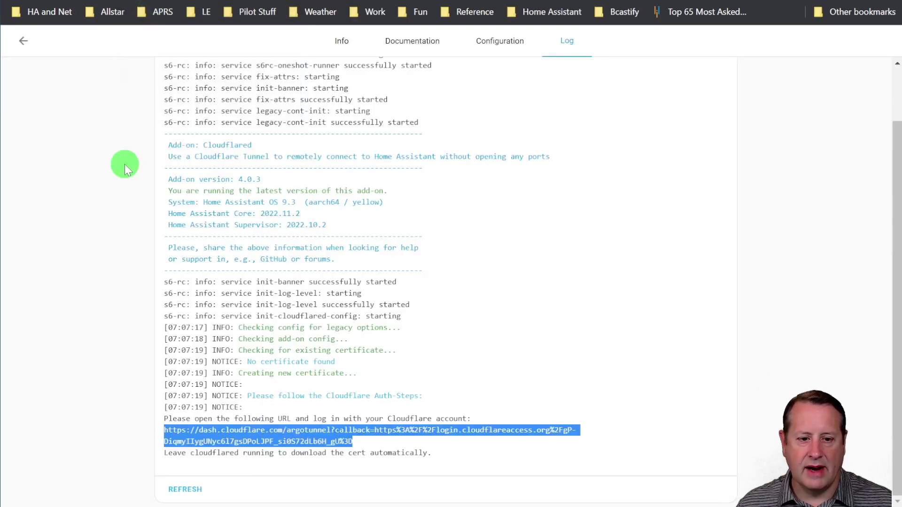
left_click(173, 492)
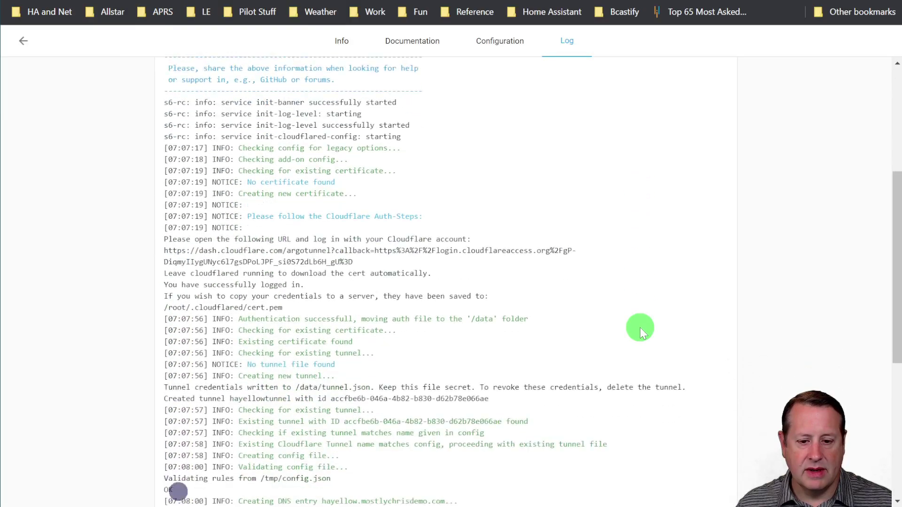
scroll(640, 327, "down", 5)
scroll(640, 328, "down", 3)
scroll(640, 328, "down", 2)
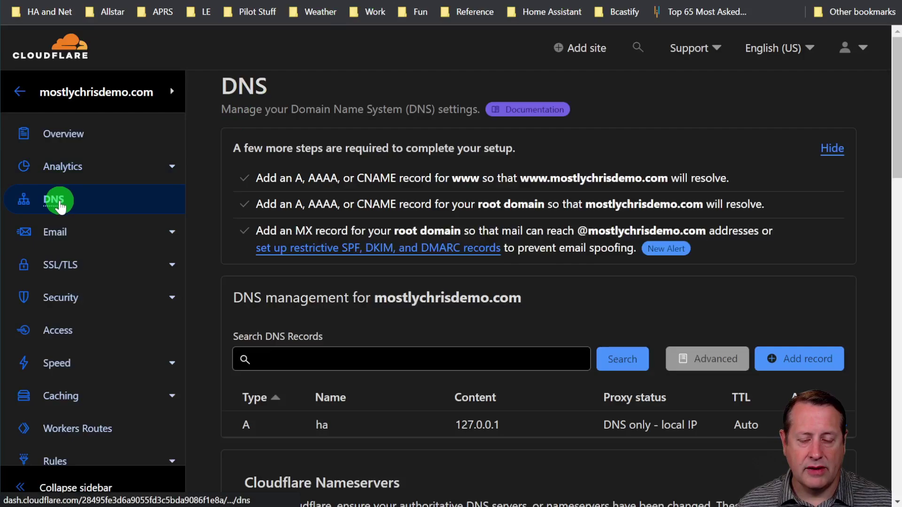
Open the mostlychrisdemo.com DNS records to see the proxied hayellow CNAME
left_click(59, 204)
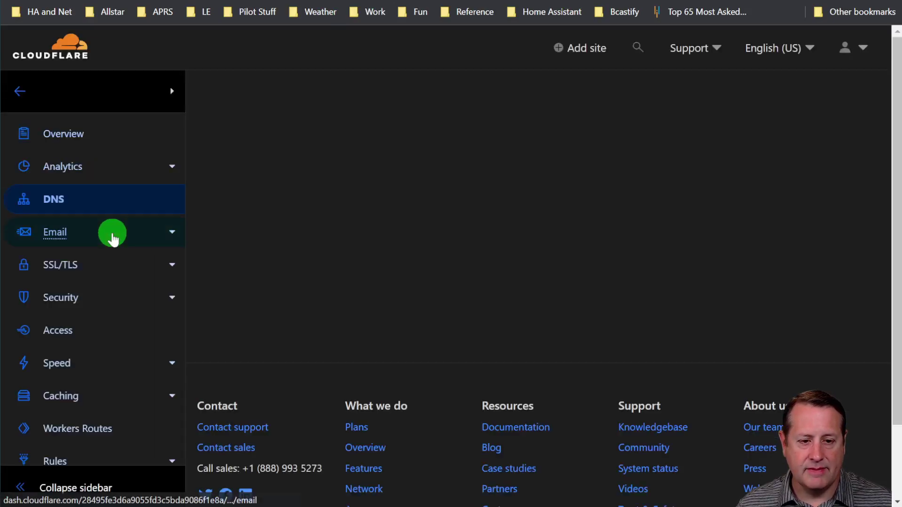
scroll(414, 250, "down", 1)
scroll(414, 251, "down", 3)
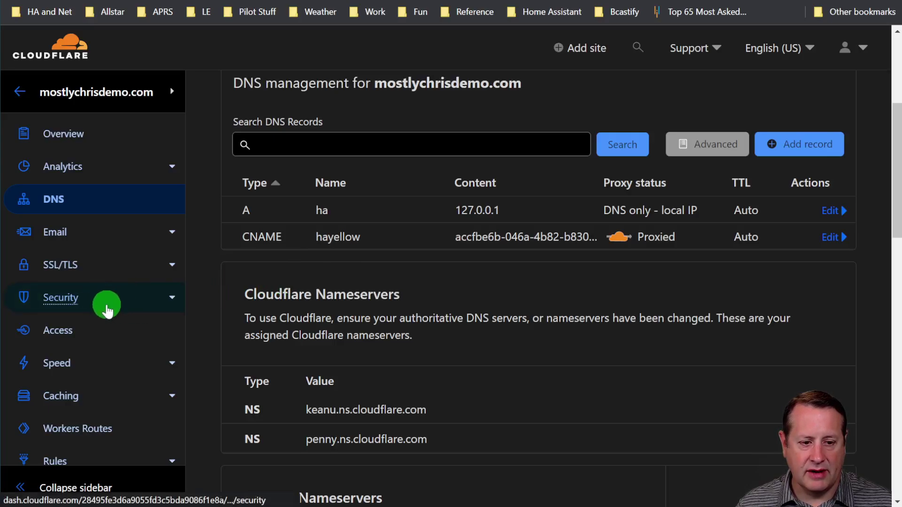
Launch Zero Trust from Access and open Tunnels to see hayellowtunnel active
left_click(84, 333)
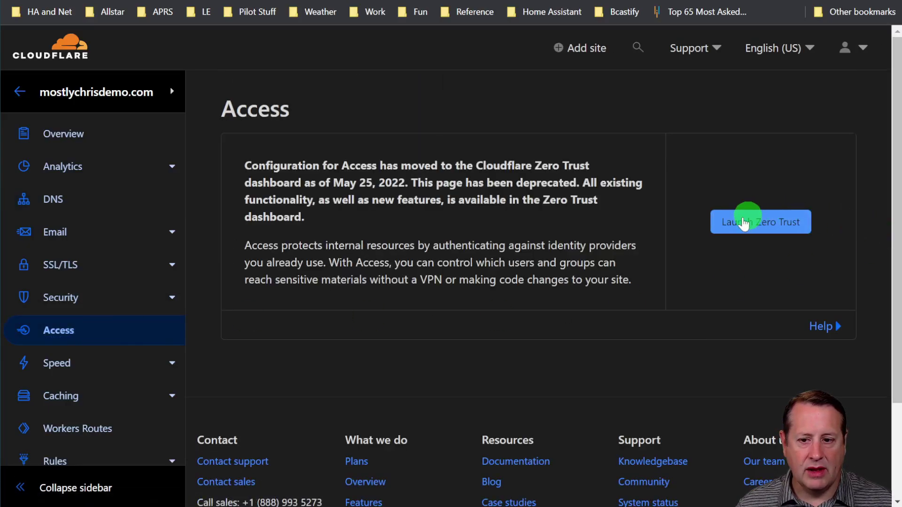
left_click(745, 224)
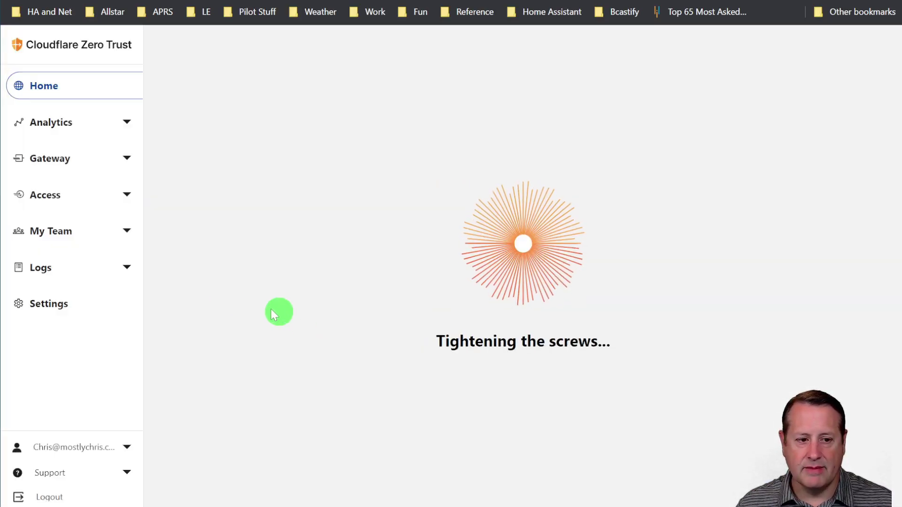
left_click(45, 195)
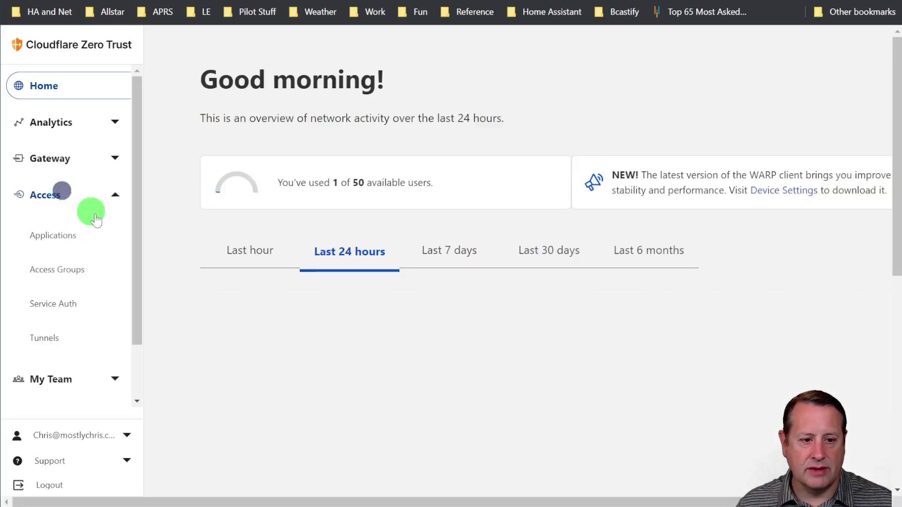
left_click(45, 337)
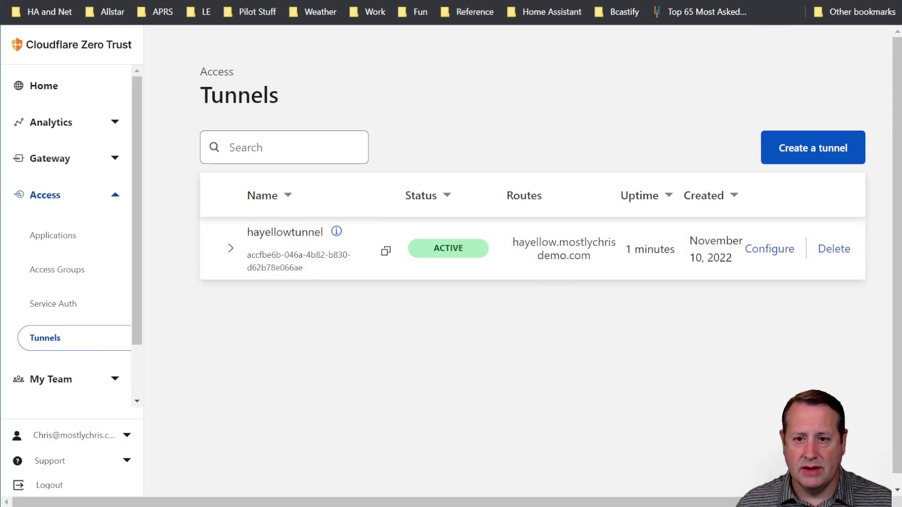
key("ctrl+t")
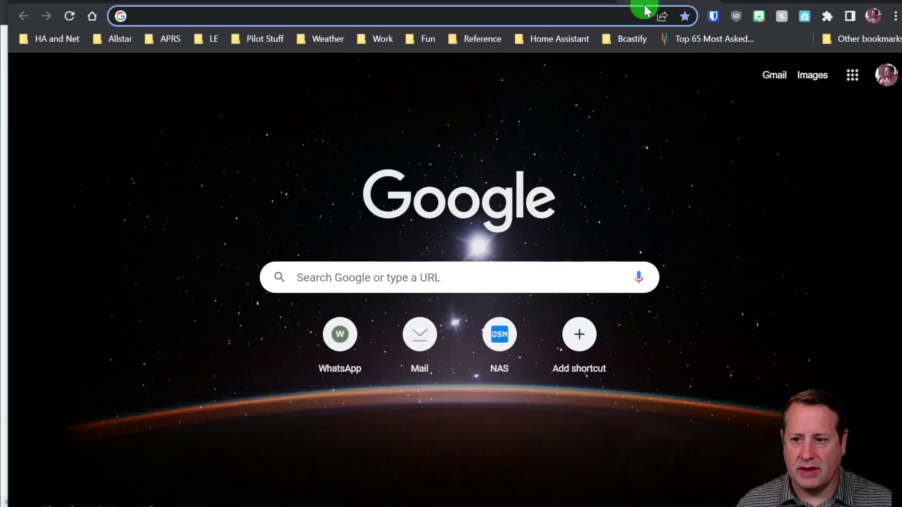
Log in to Home Assistant at hayellow.mostlychrisdemo.com with Keep me logged in ticked
left_click(537, 16)
type("h")
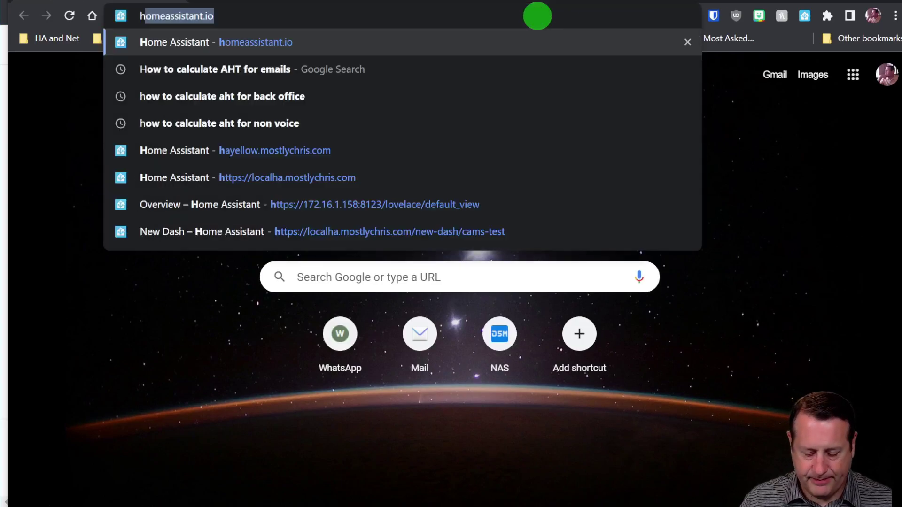
type("a")
key("Return")
type("c")
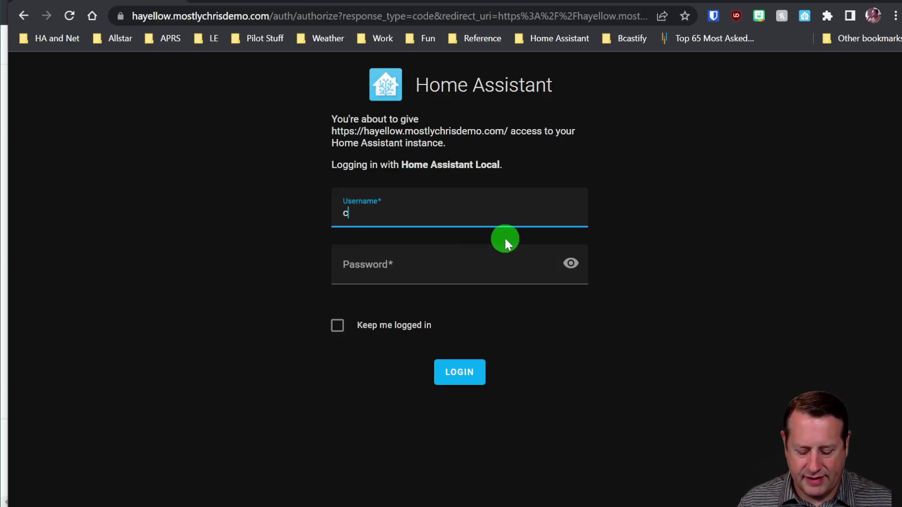
type("hris")
key("Tab")
type("••••••••")
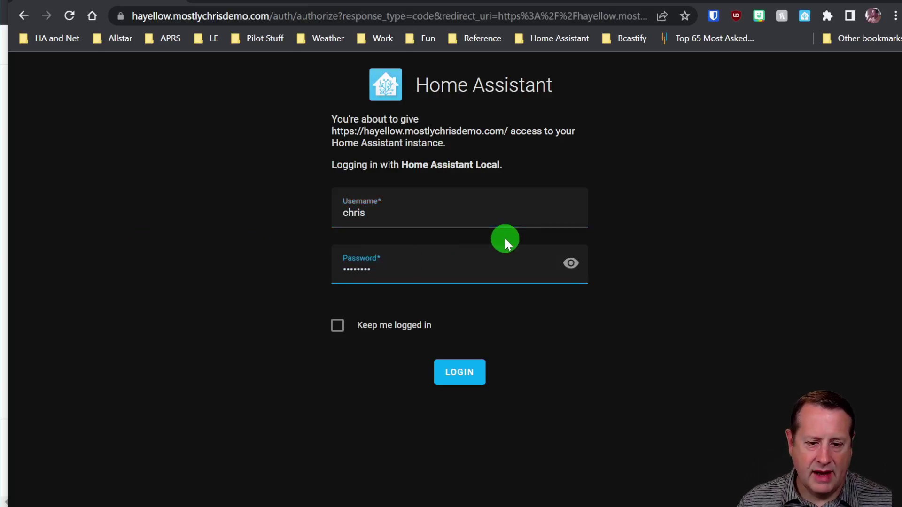
left_click(338, 325)
left_click(477, 372)
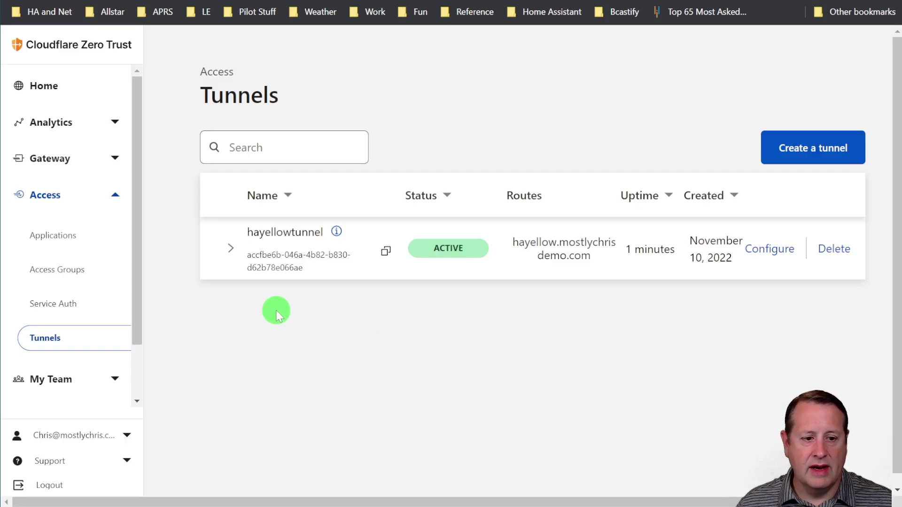
Open the Cloudflared Configuration options and menu to add host blue.mostlychrisdemo.com
key("ctrl+Tab")
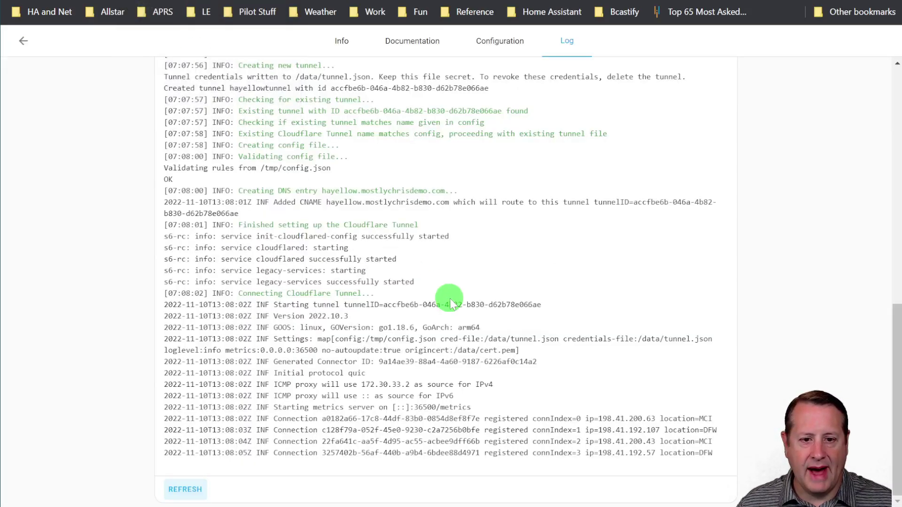
scroll(439, 301, "up", 5)
left_click(500, 41)
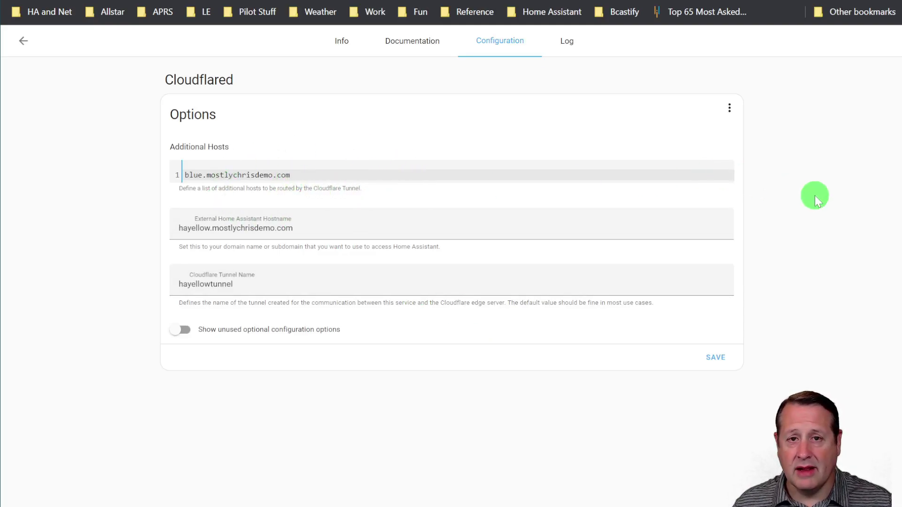
left_click(730, 108)
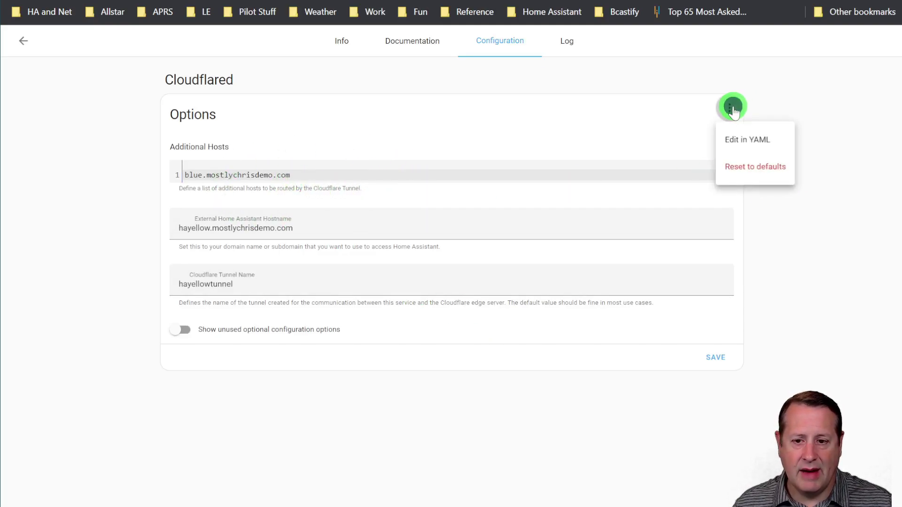
Switch the Cloudflared options to YAML and move blue.mostlychrisdemo.com onto its own line
left_click(744, 141)
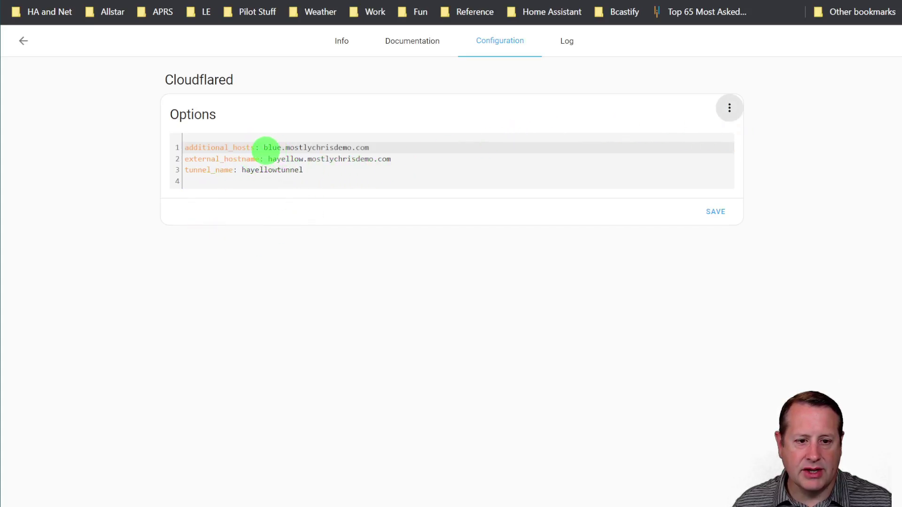
left_click(264, 147)
key("Return")
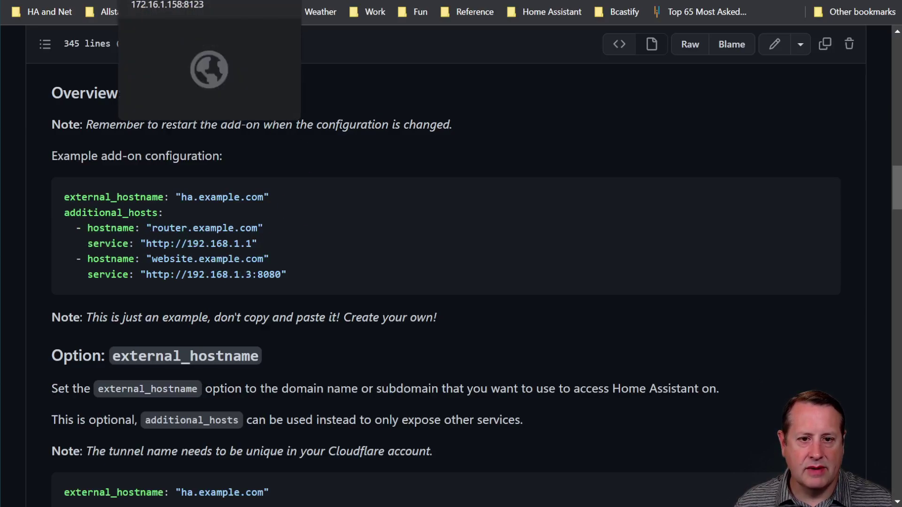
key("ctrl+Tab")
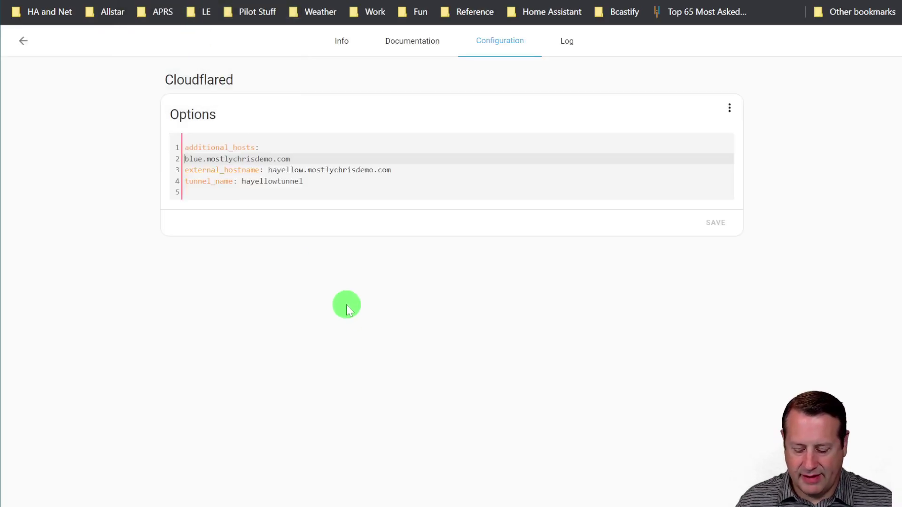
type("-")
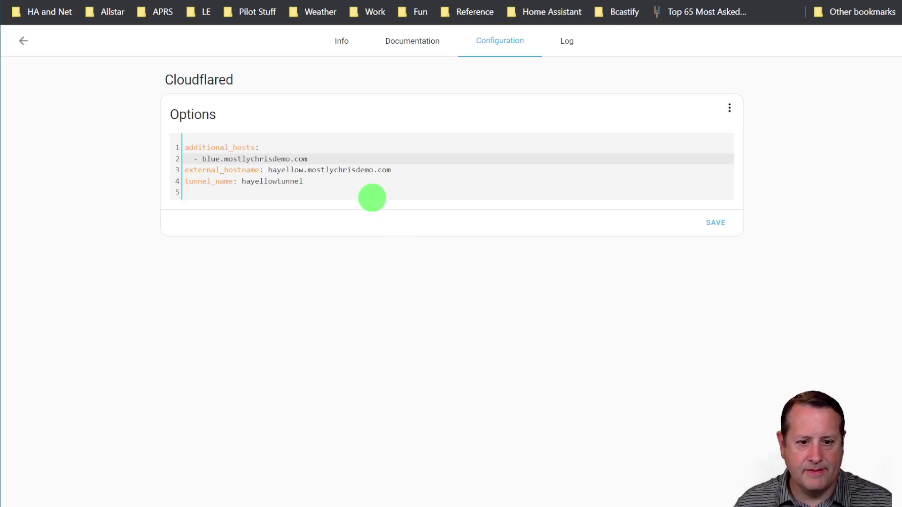
Write blue.mostlychrisdemo.com as a '- hostname:' entry with a blank line below it
left_click(342, 159)
key("Return")
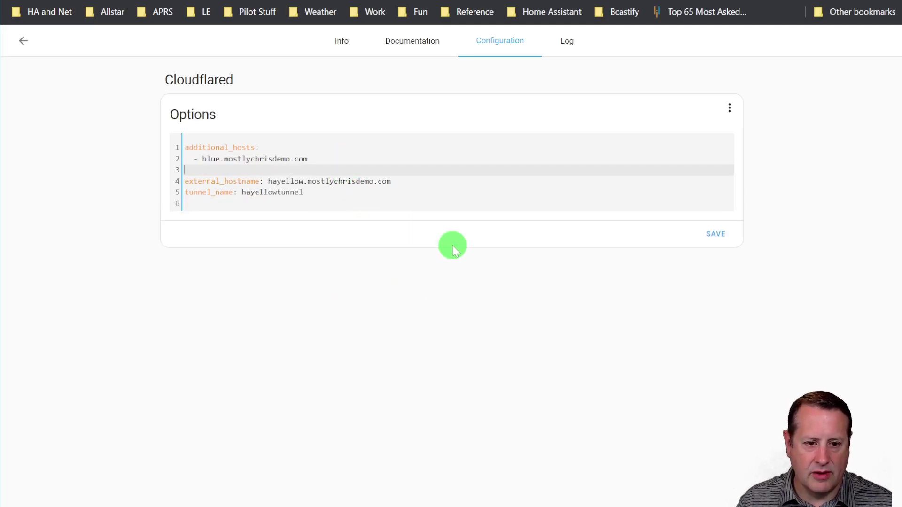
key("Up")
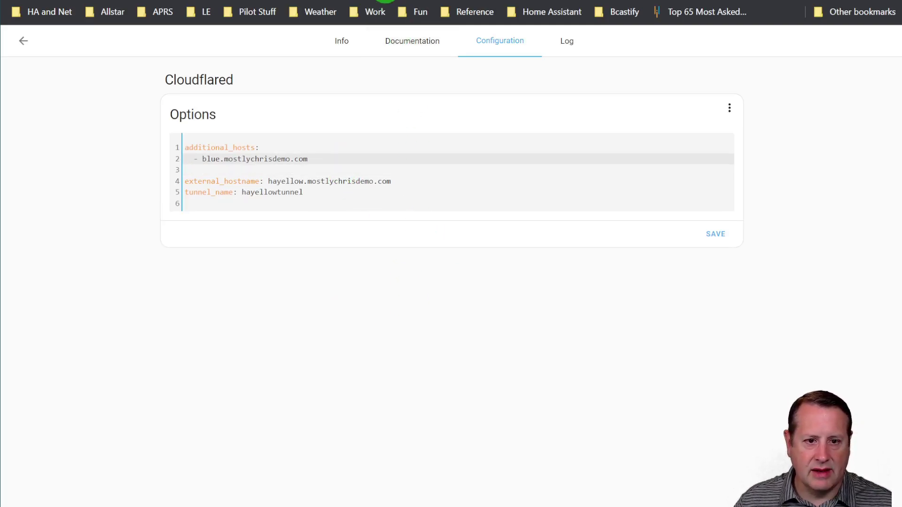
key("ctrl+Tab")
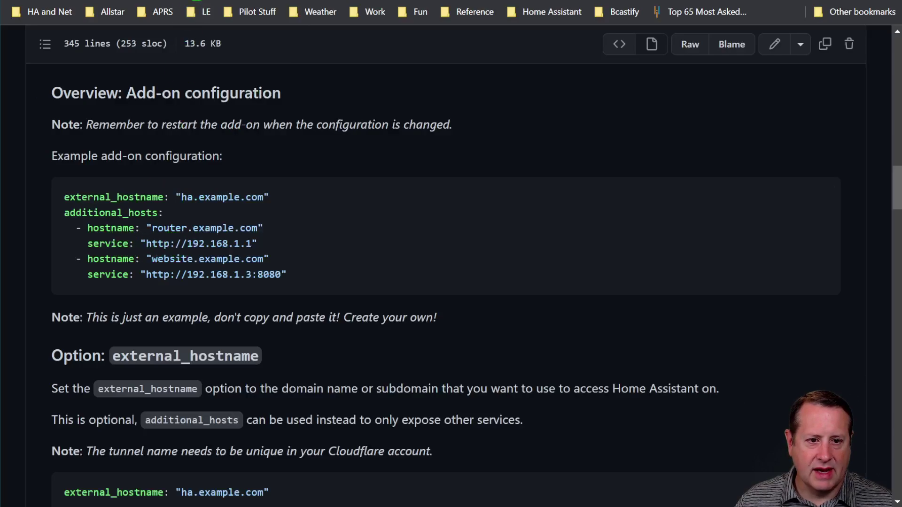
key("ctrl+Tab")
type("ho")
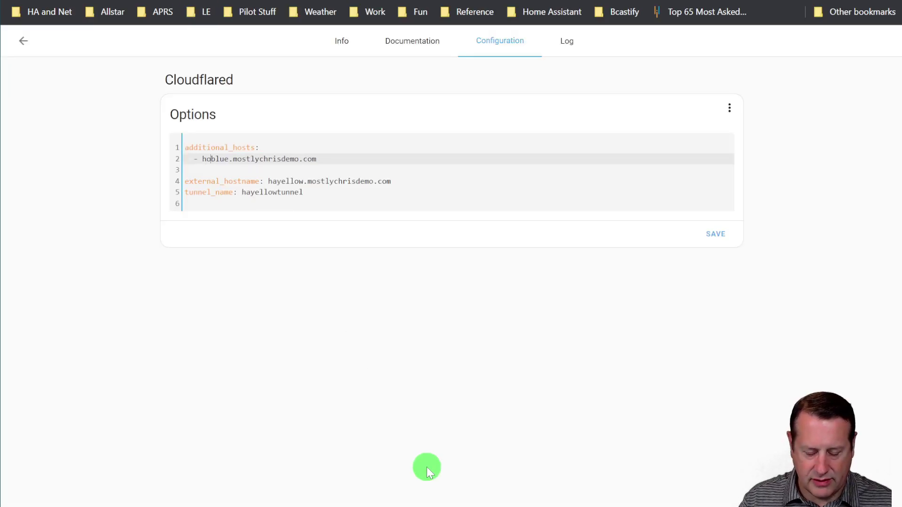
type("s")
key("ctrl+plus")
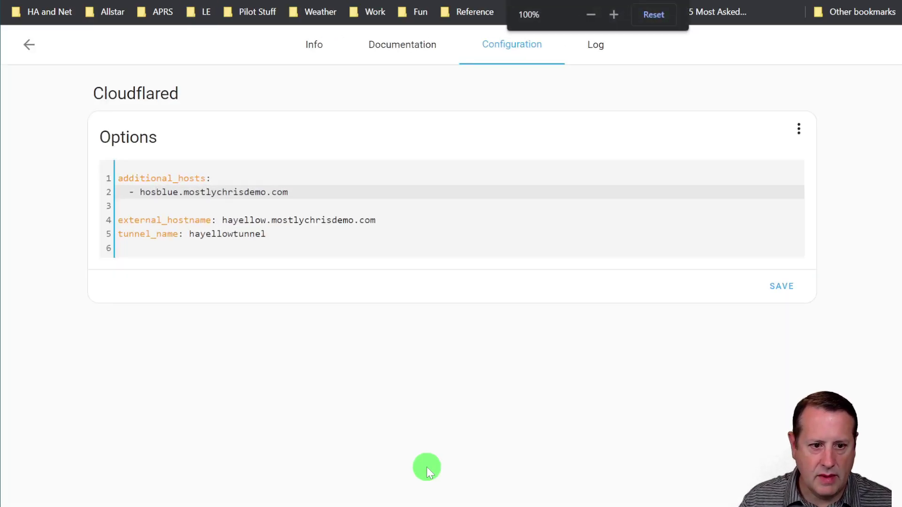
type("tnam")
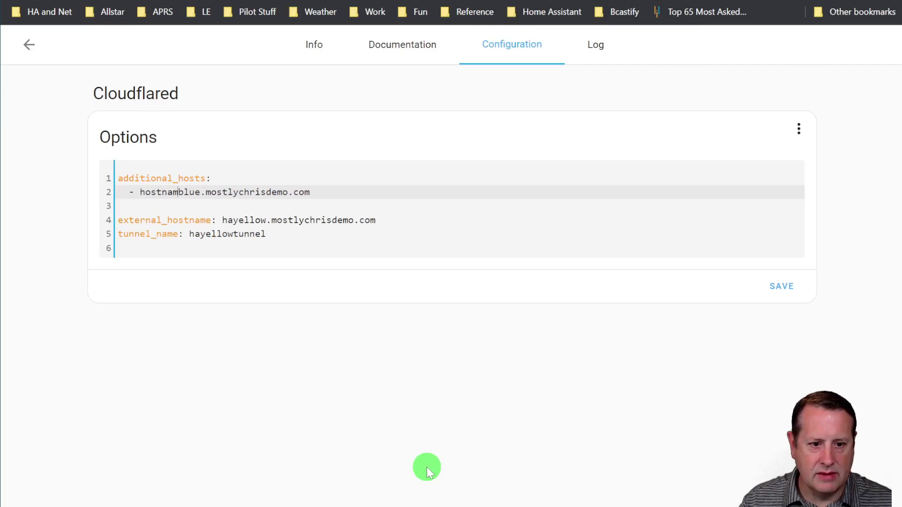
type("e:")
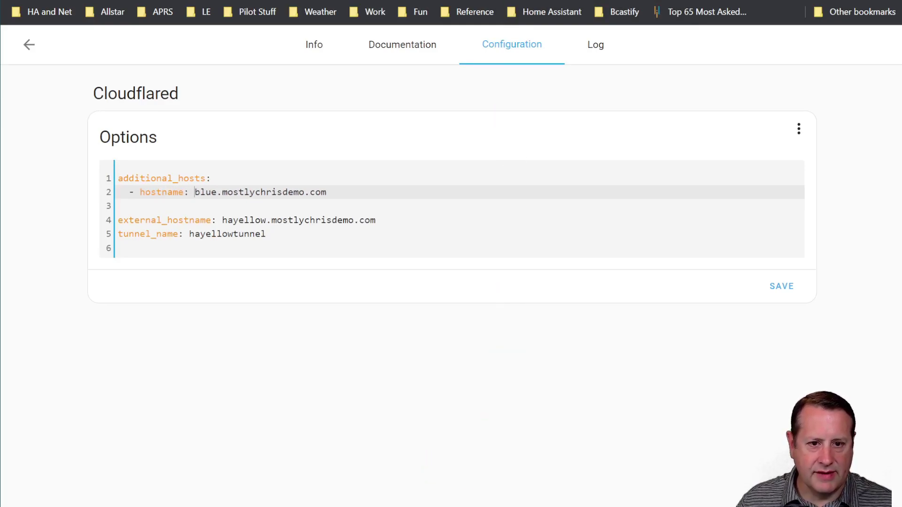
key("ctrl+Tab")
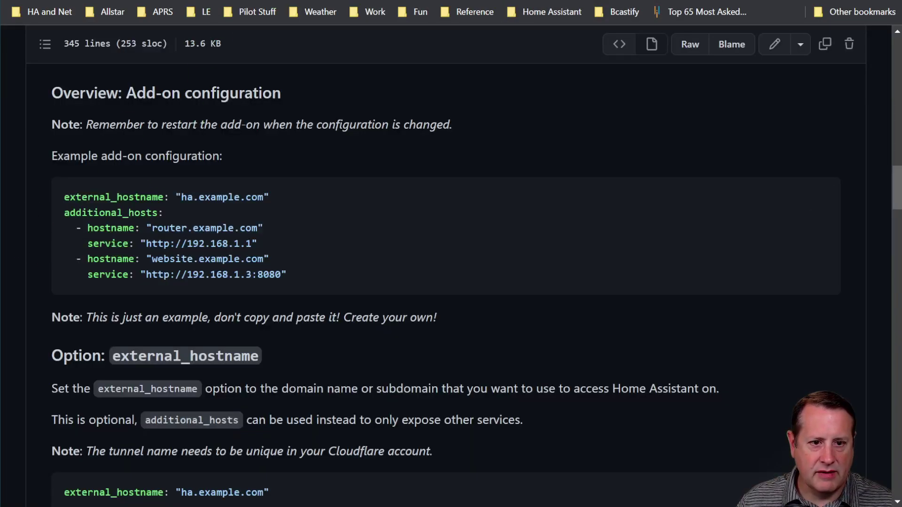
key("ctrl+shift+Tab")
key("Return")
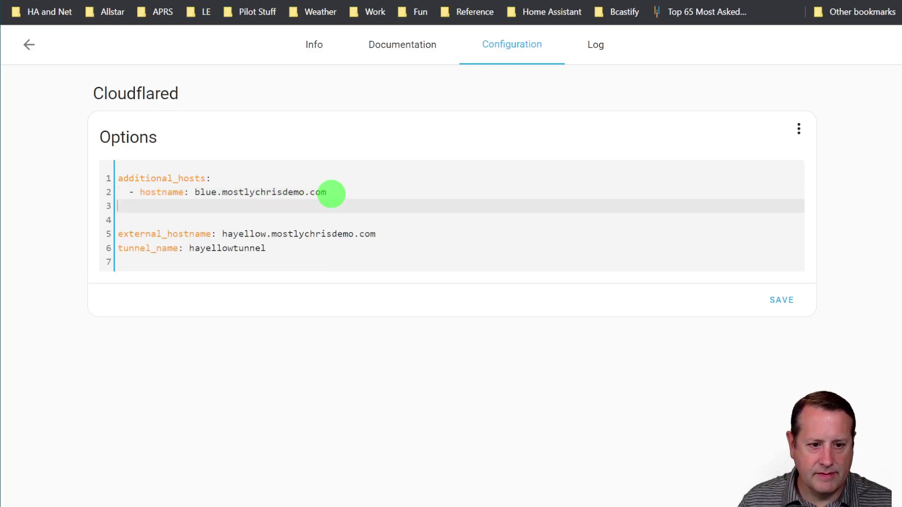
type("service: \"https://172.16.1.121:8123")
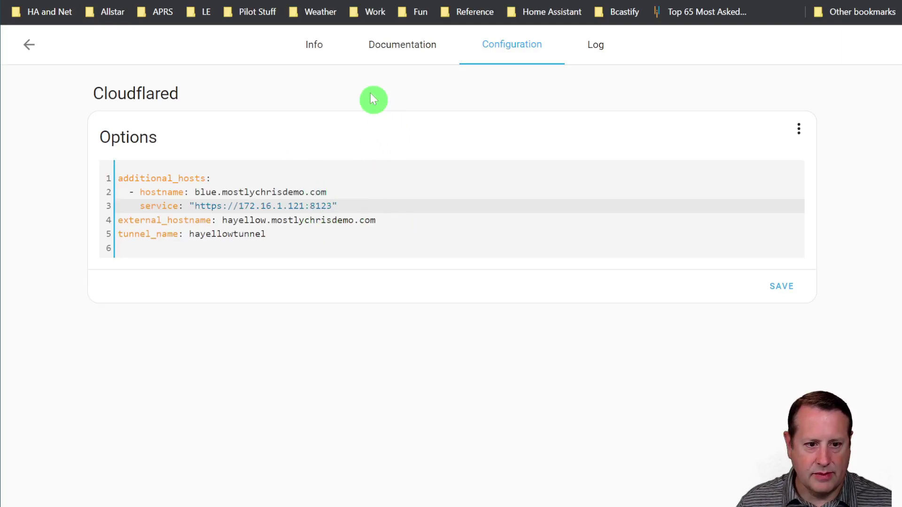
left_click(319, 9)
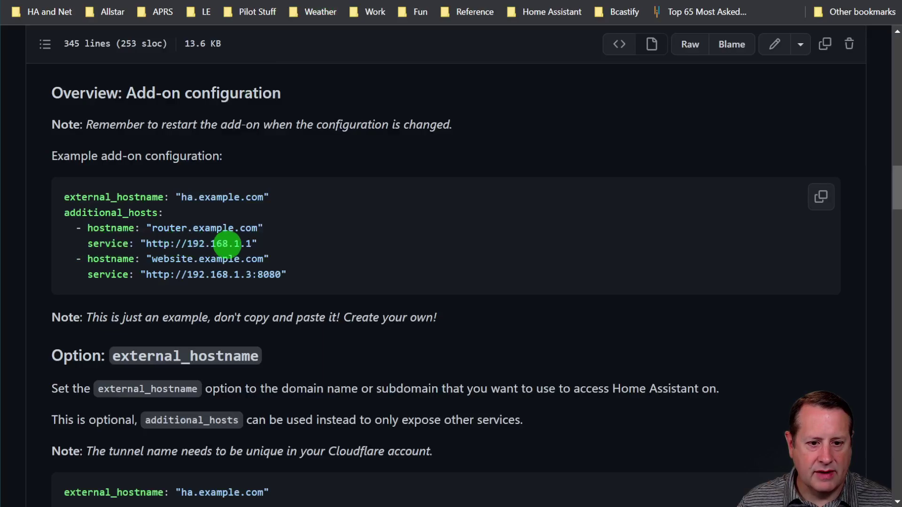
left_click(252, 3)
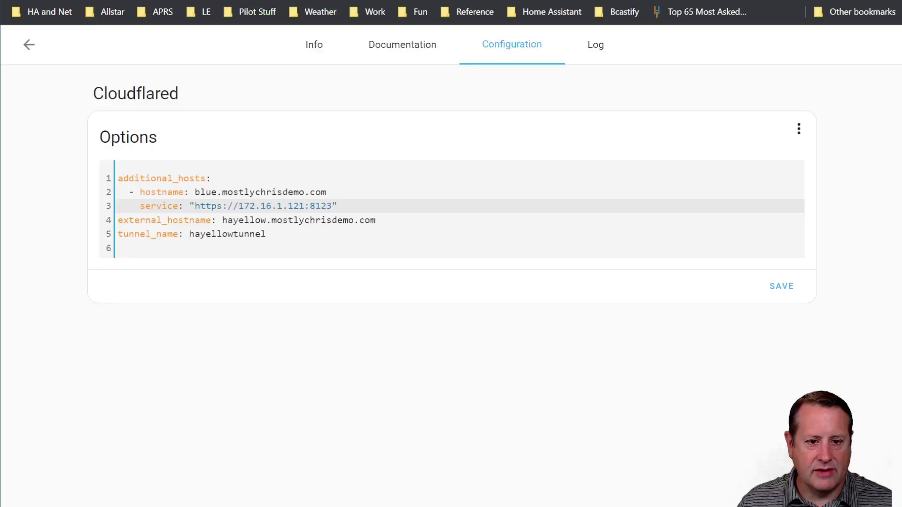
left_click(783, 286)
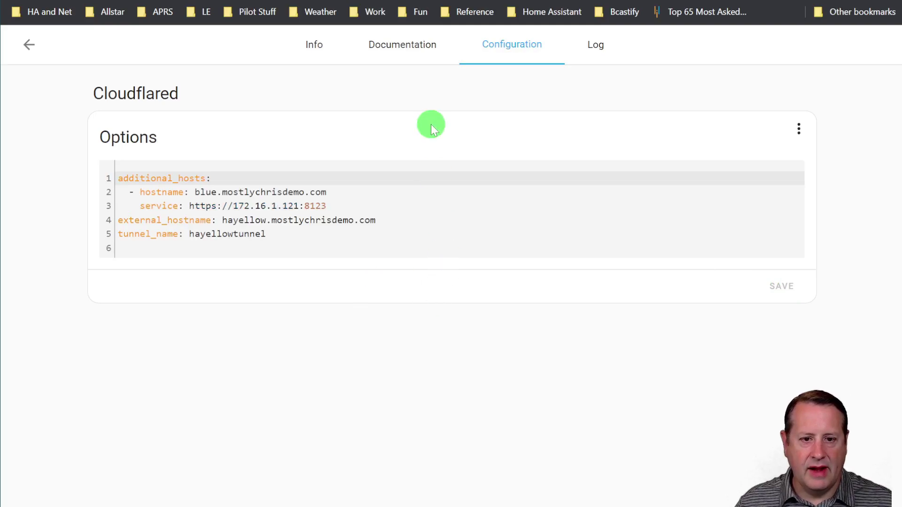
left_click(299, 52)
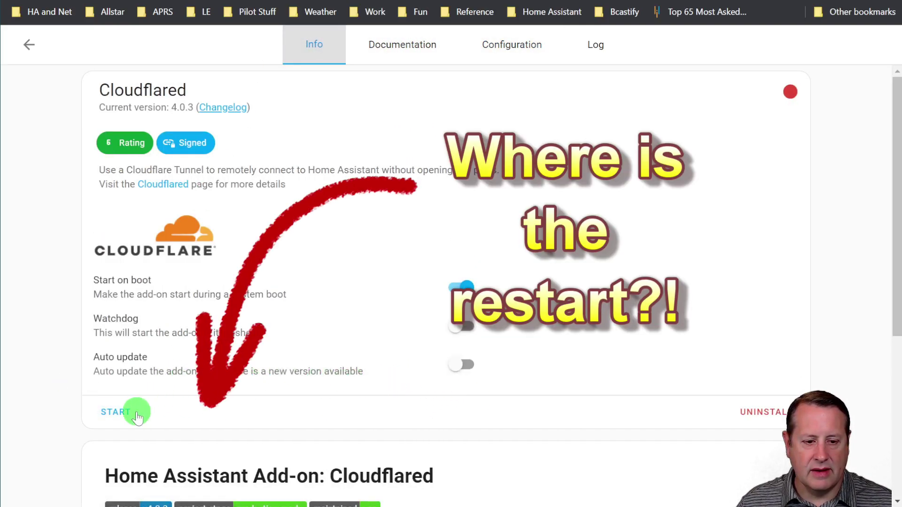
Start the Cloudflared add-on and check its log for the blue CNAME and tunnel connections
left_click(116, 412)
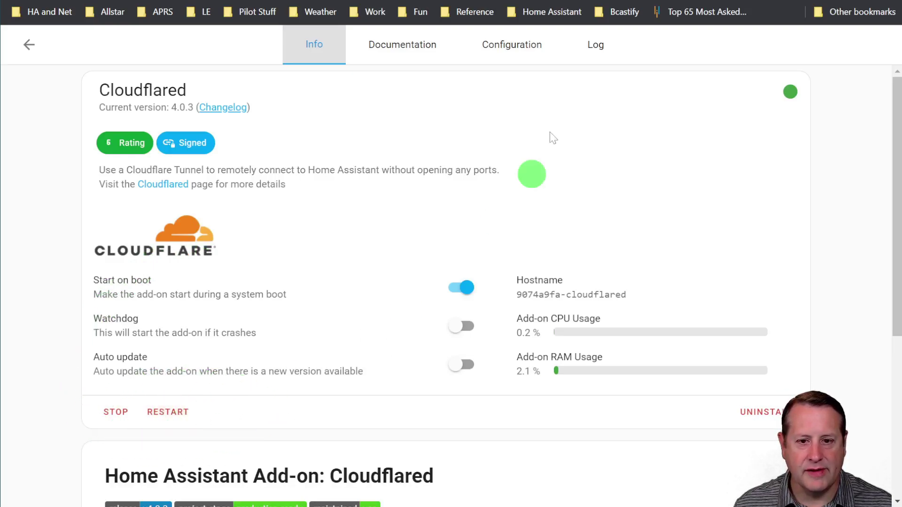
left_click(590, 56)
scroll(389, 276, "down", 10)
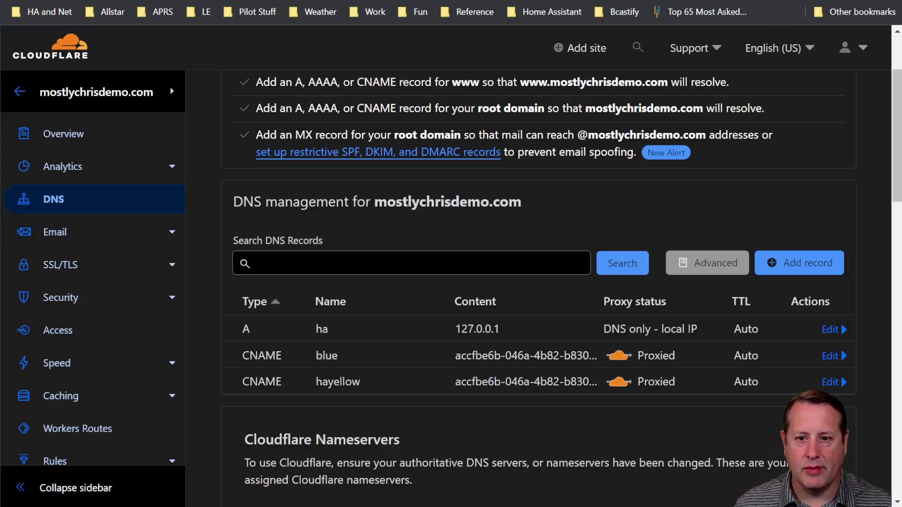
Open a new browser tab after confirming blue's proxied CNAME in Cloudflare DNS
key("ctrl+t")
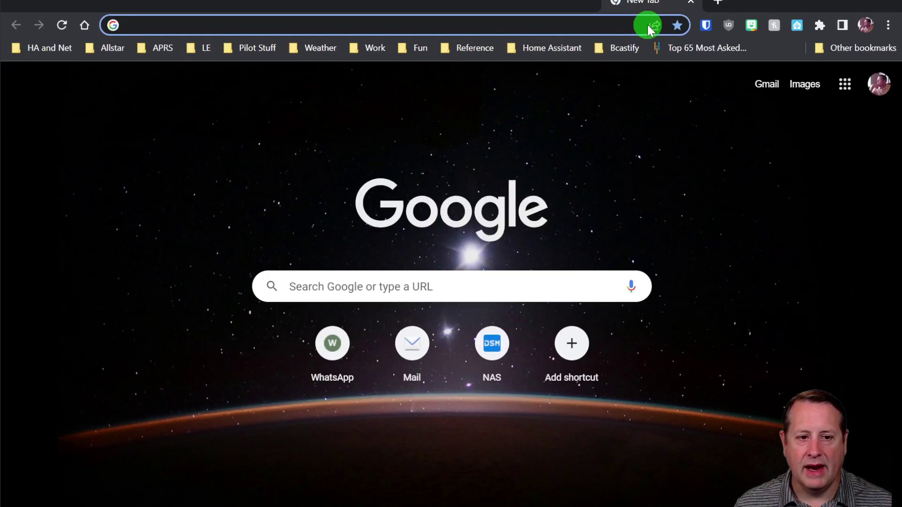
Sign in at blue.mostlychrisdemo.com, collapse the sidebar, zoom out, then go back to the add-on log
left_click(381, 25)
type("b")
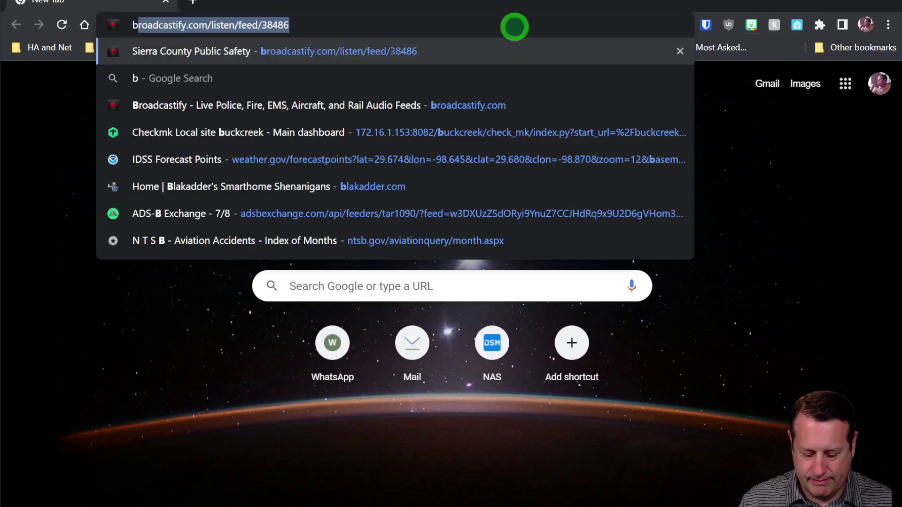
type("luye")
key("Return")
left_click(451, 208)
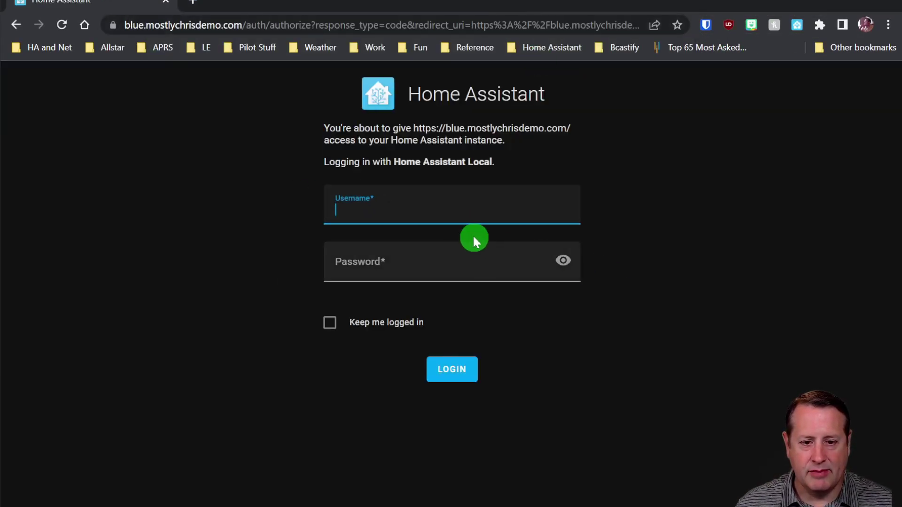
type("chri")
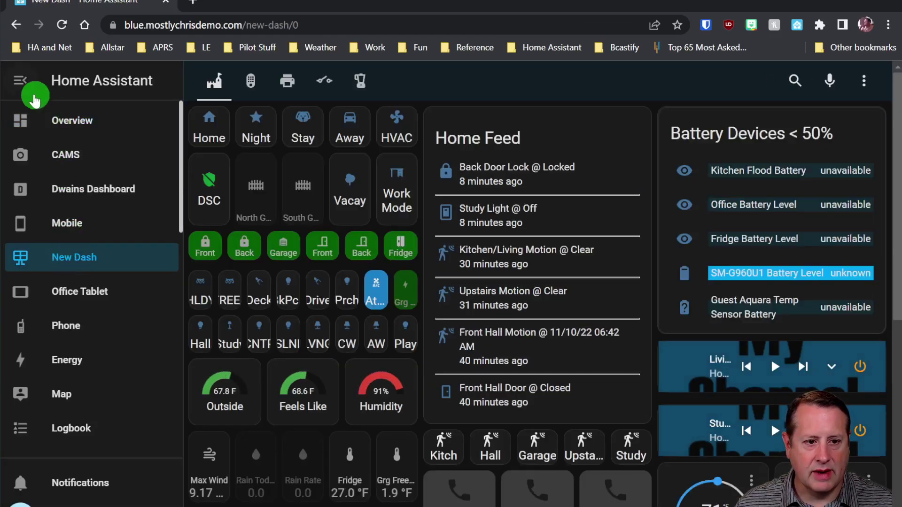
left_click(21, 81)
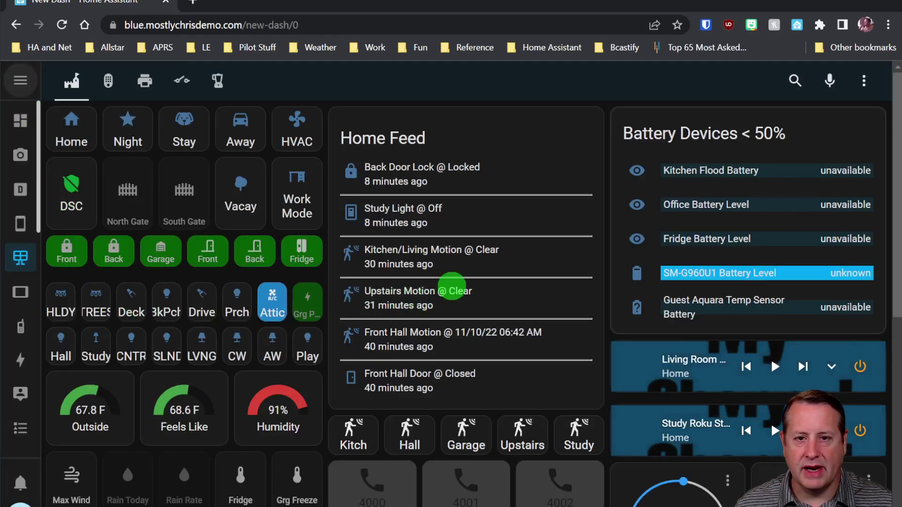
scroll(453, 292, "down", 5)
scroll(453, 291, "down", 3)
scroll(437, 290, "up", 7)
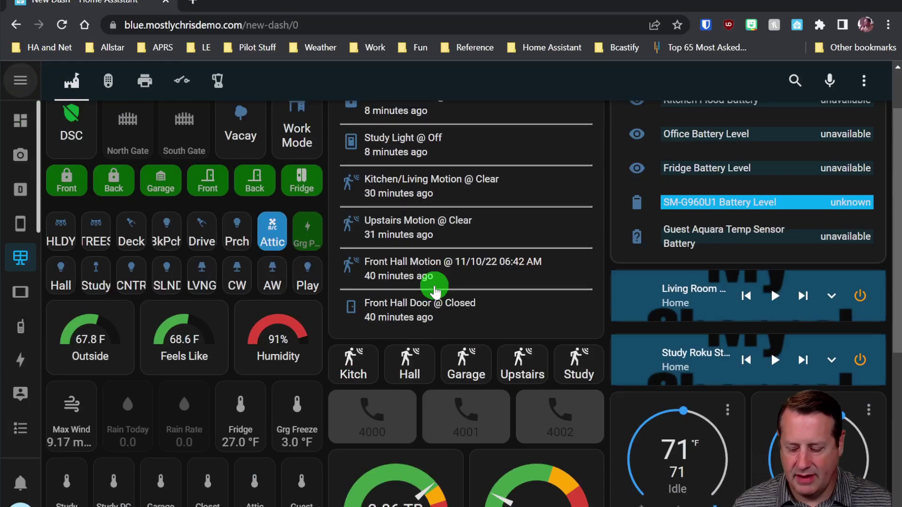
scroll(437, 290, "up", 2)
key("ctrl+minus")
key("ctrl+minus")
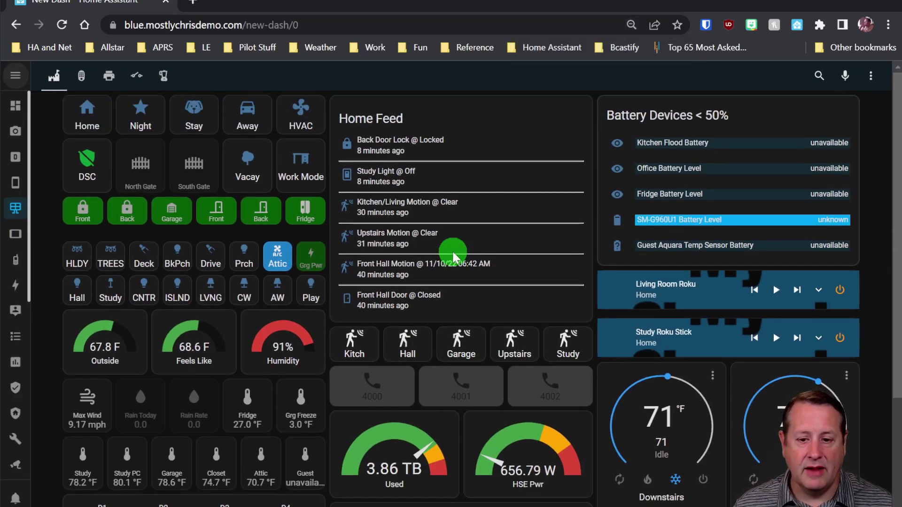
scroll(454, 254, "down", 3)
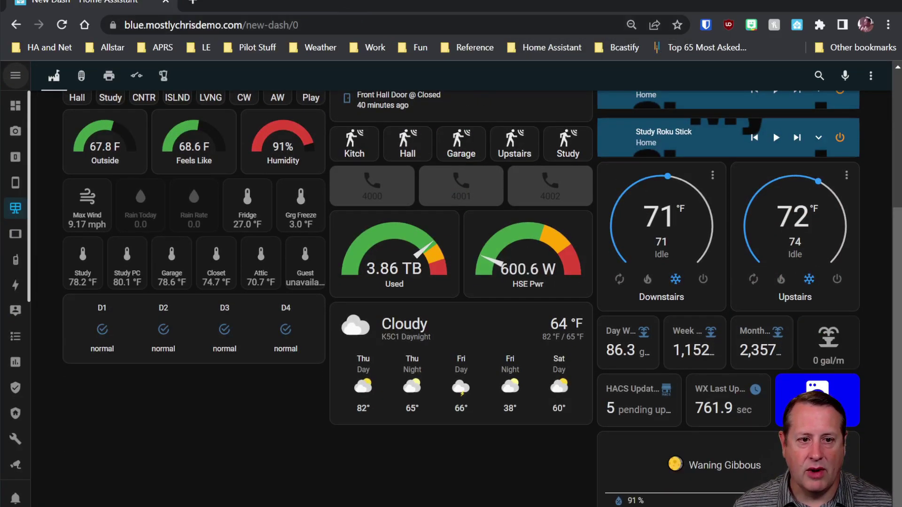
left_click(141, 3)
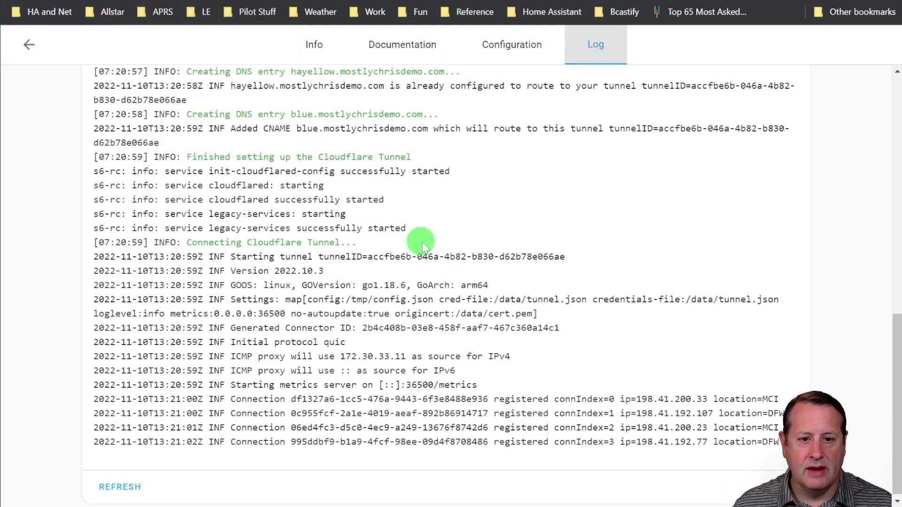
scroll(423, 242, "up", 10)
View the Cloudflared options on the Configuration tab and zoom the page in
left_click(512, 44)
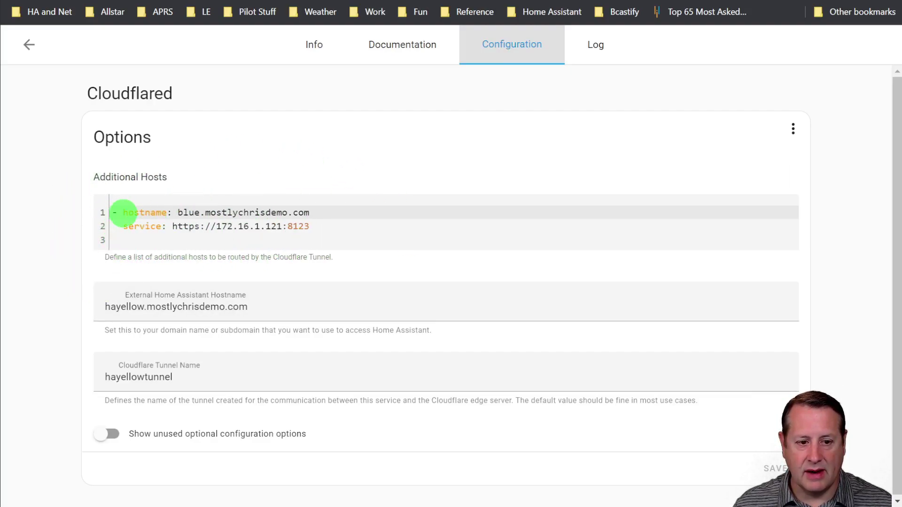
key("ctrl+plus")
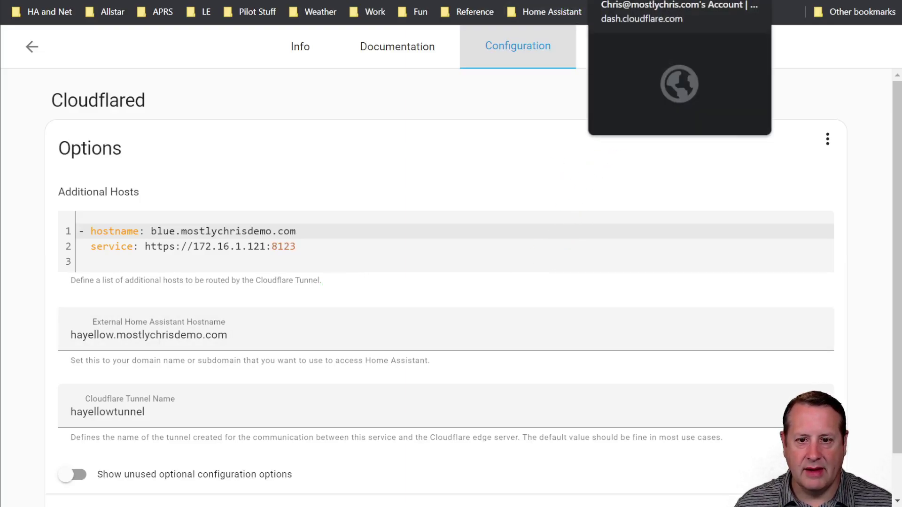
left_click(533, 2)
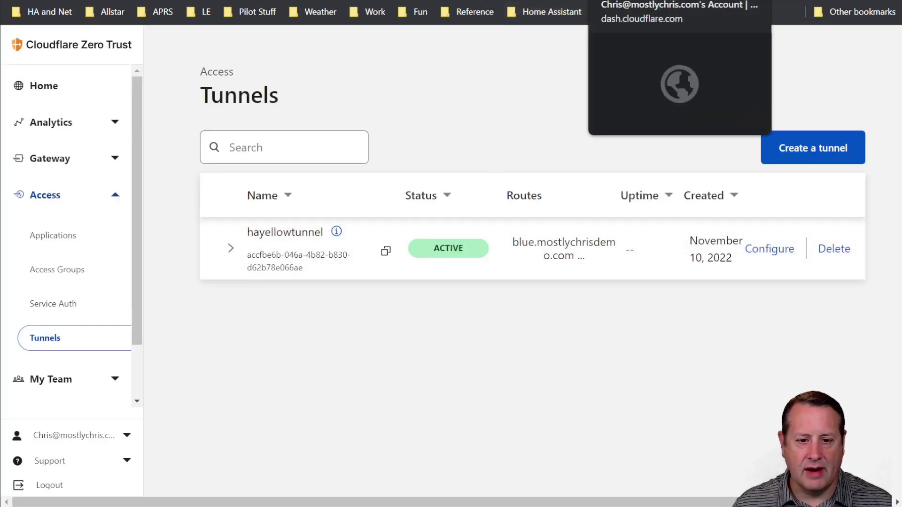
left_click(676, 1)
scroll(114, 293, "down", 5)
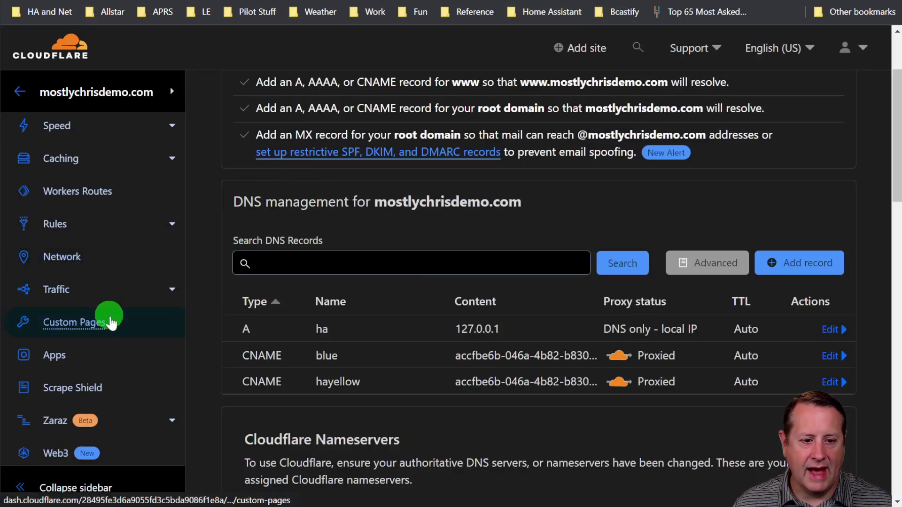
scroll(134, 364, "up", 2)
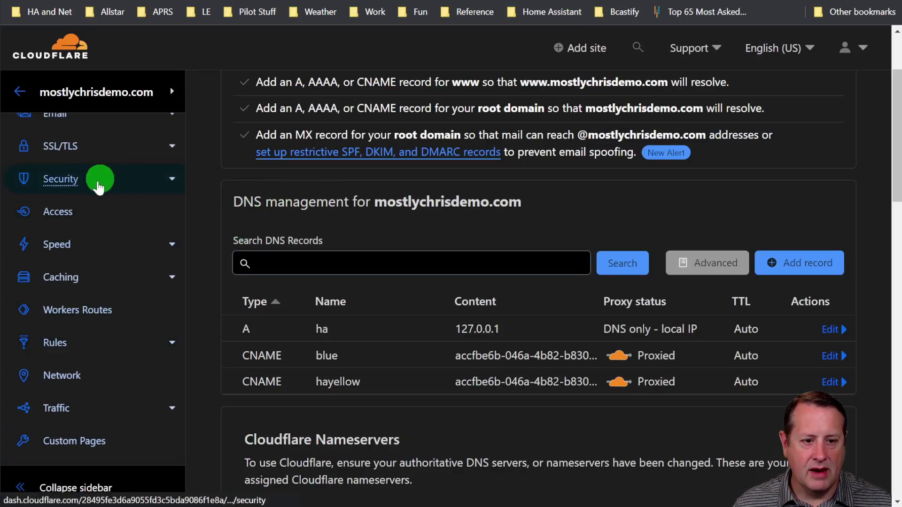
left_click(61, 178)
left_click(59, 241)
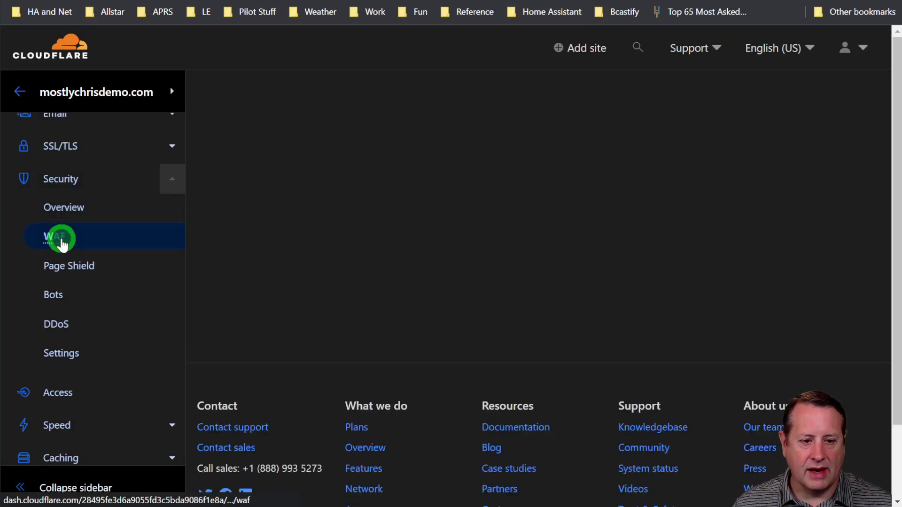
scroll(585, 303, "down", 3)
scroll(590, 341, "up", 3)
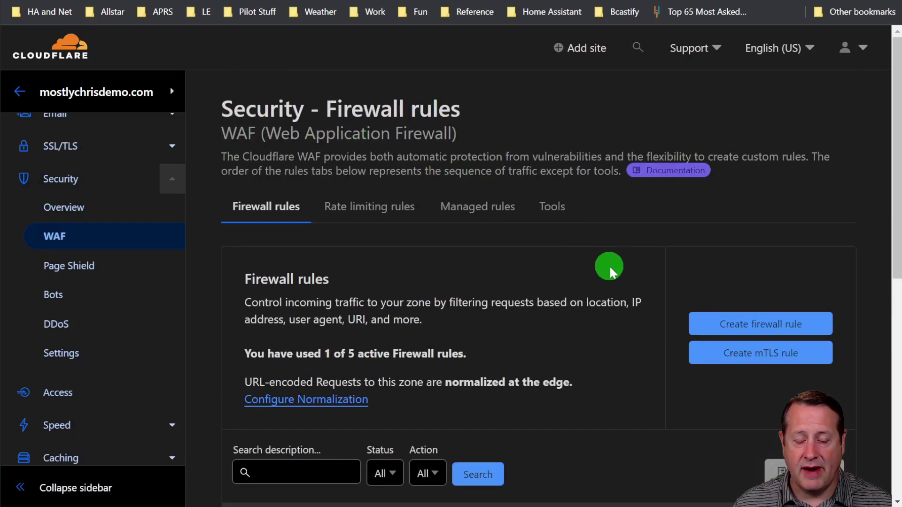
scroll(606, 267, "down", 3)
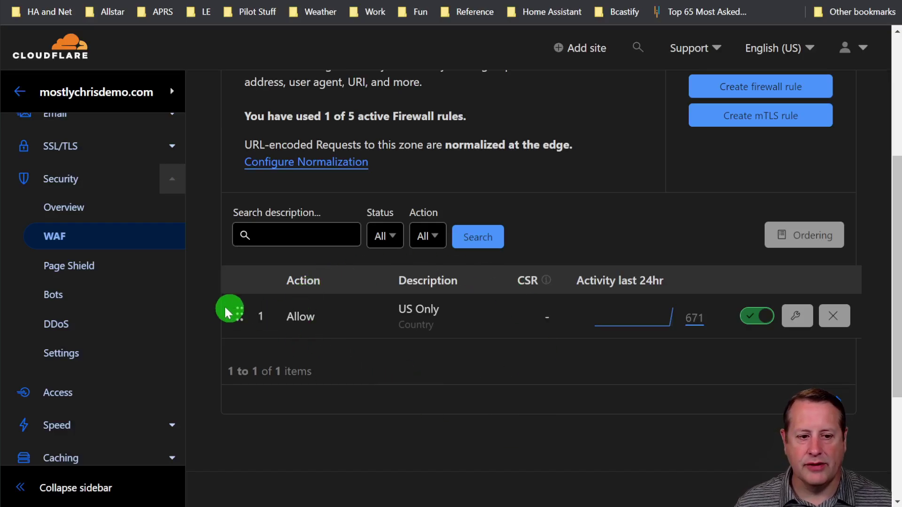
scroll(312, 407, "up", 4)
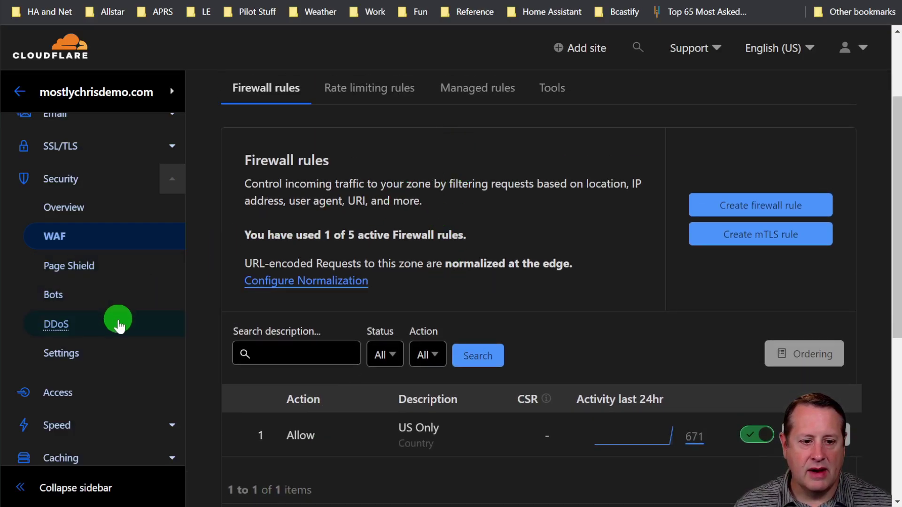
scroll(119, 323, "down", 3)
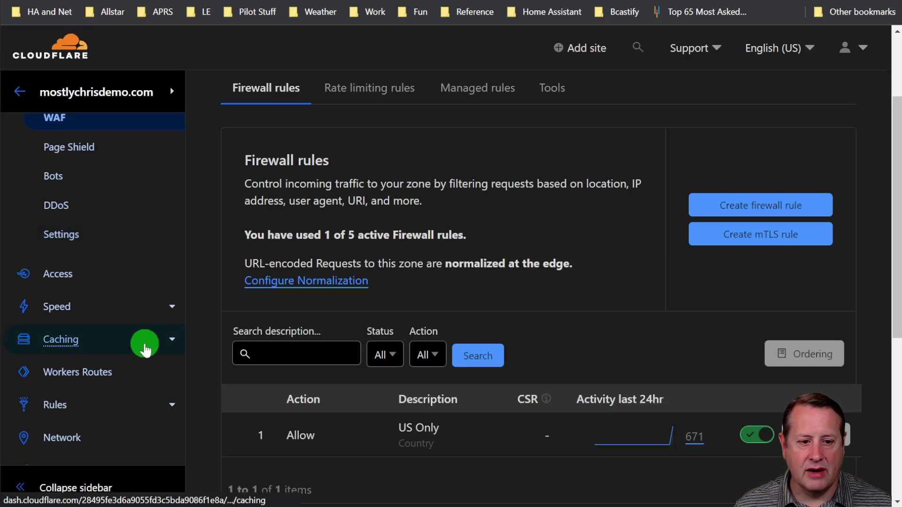
scroll(120, 310, "up", 3)
scroll(133, 314, "up", 2)
scroll(357, 275, "down", 5)
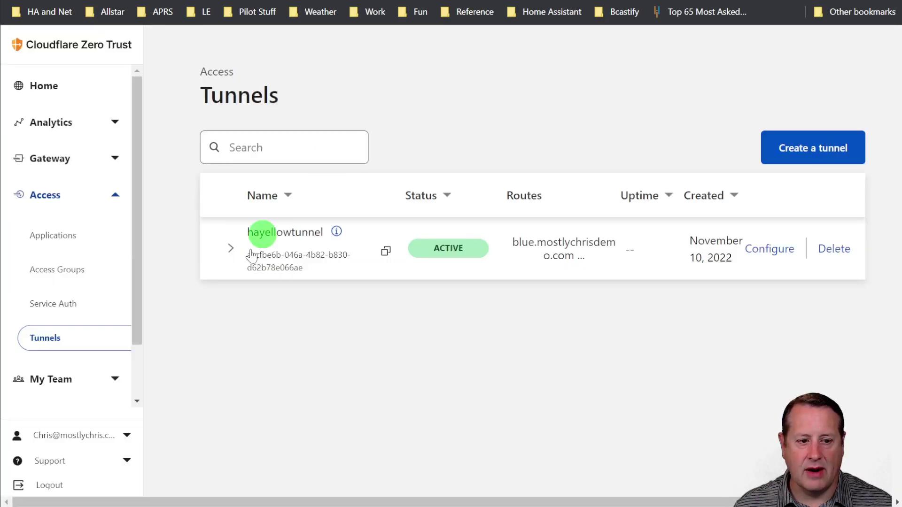
From Access > Applications, begin adding a Self-hosted application
left_click(71, 240)
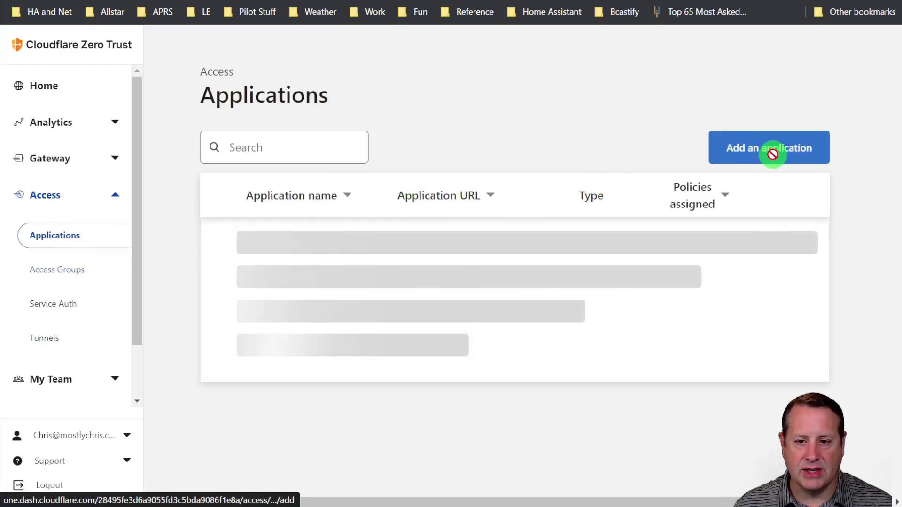
left_click(759, 148)
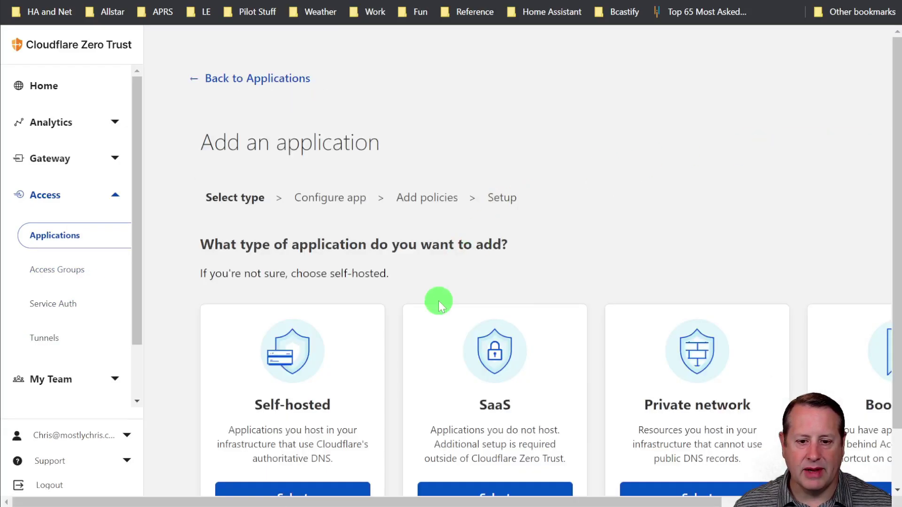
scroll(438, 301, "down", 2)
left_click(283, 431)
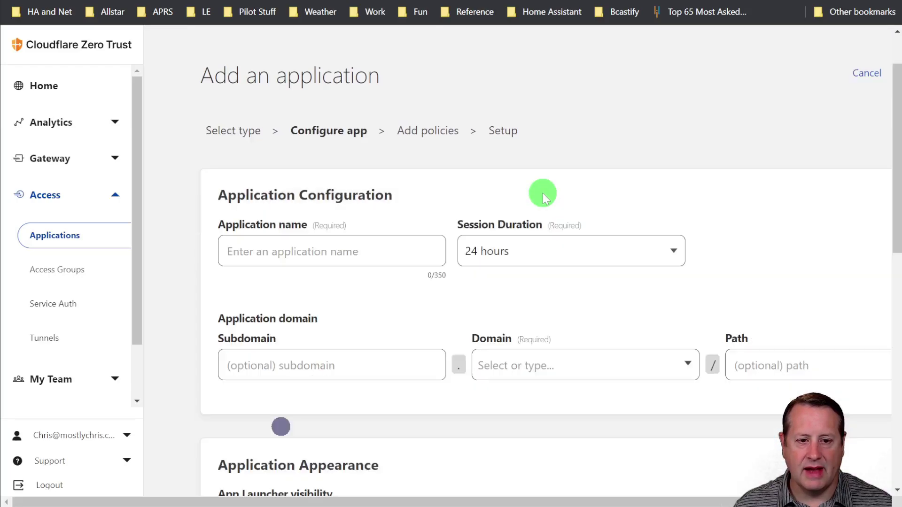
scroll(451, 212, "down", 1)
scroll(330, 235, "down", 3)
scroll(277, 268, "down", 3)
scroll(277, 269, "down", 2)
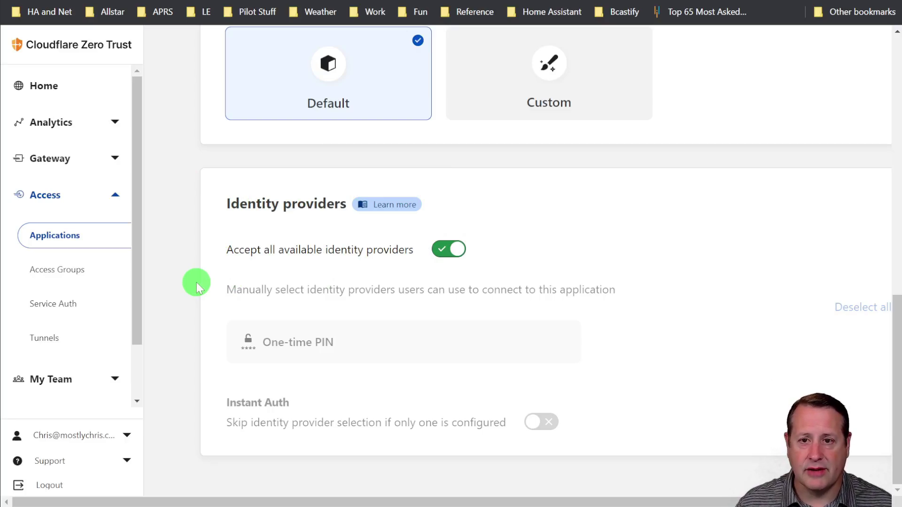
scroll(278, 305, "up", 5)
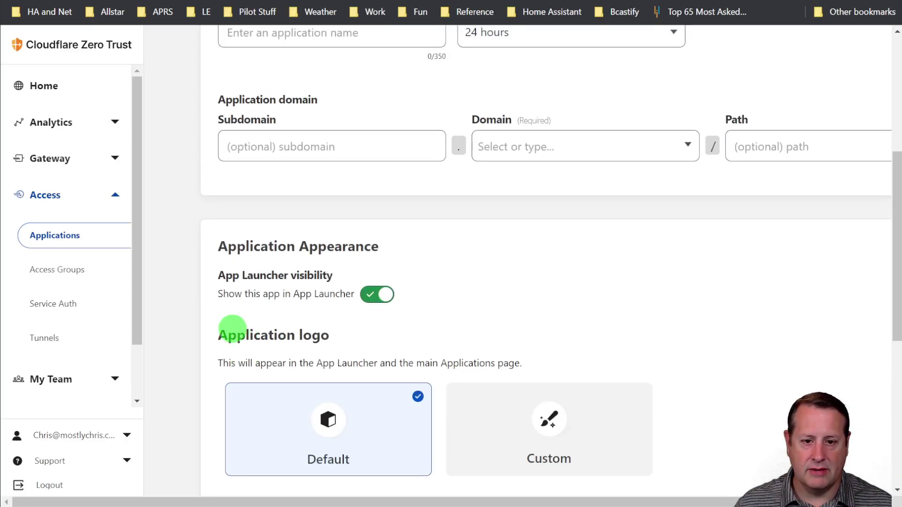
scroll(233, 324, "up", 5)
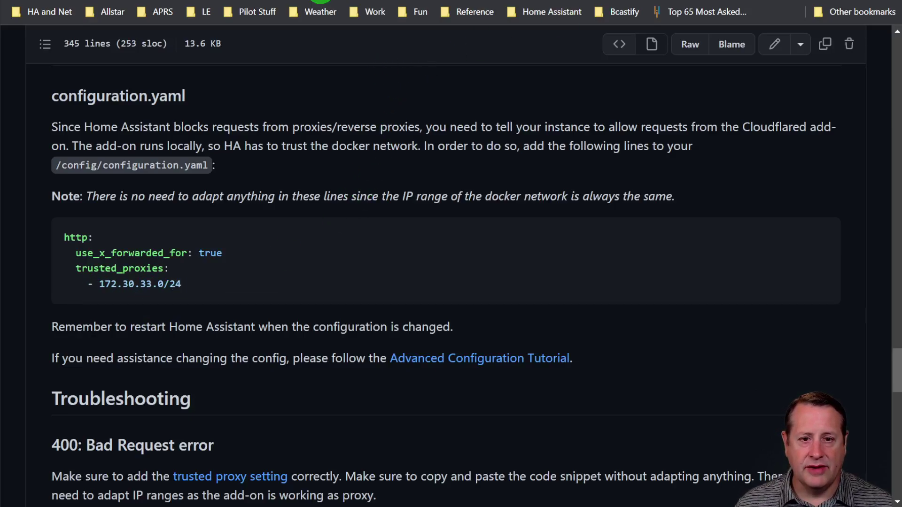
Read the README's http trusted_proxies snippet, then switch to Home Assistant
key("ctrl+Tab")
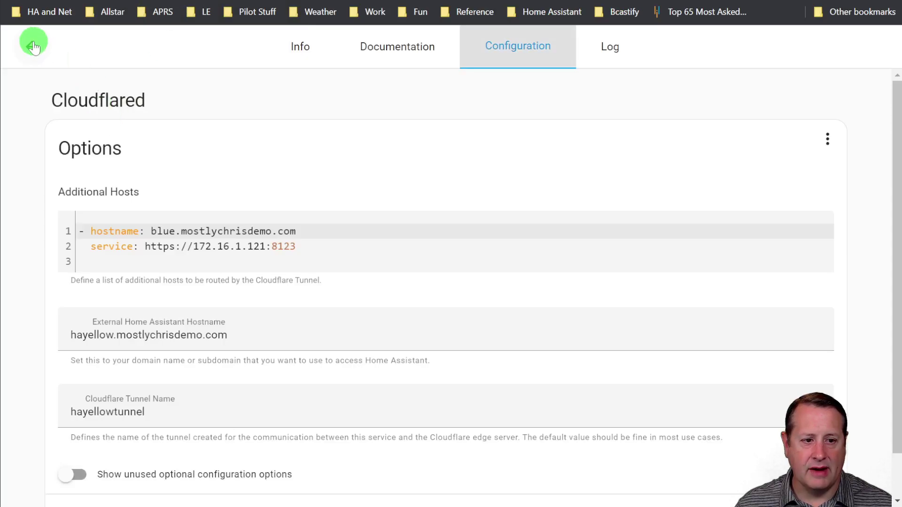
Open configuration.yaml in File editor and check its http trusted_proxies 172.30.33.0/24 entry
left_click(32, 44)
left_click(31, 60)
scroll(71, 268, "down", 3)
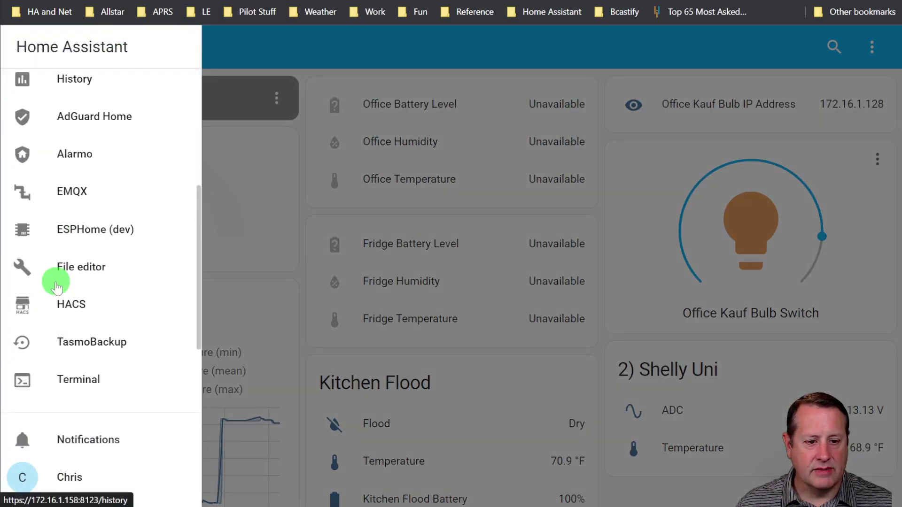
left_click(81, 267)
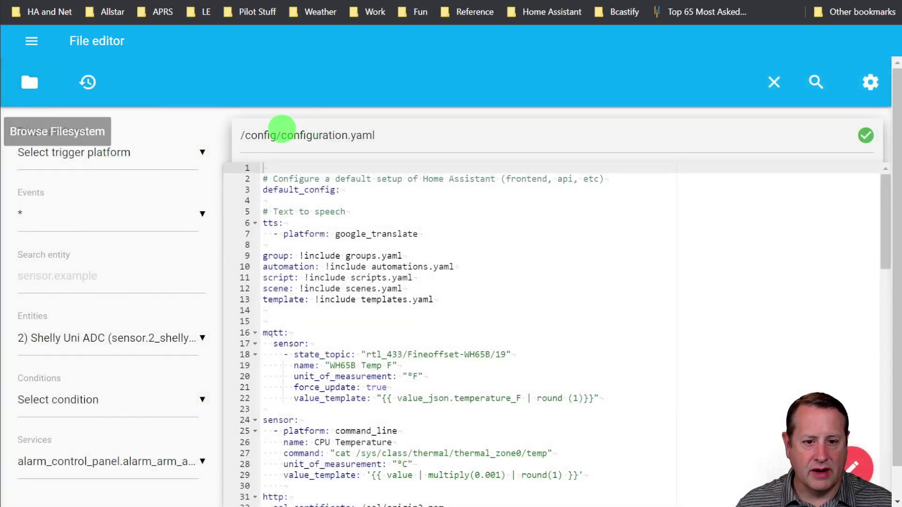
left_click(33, 83)
scroll(114, 266, "down", 3)
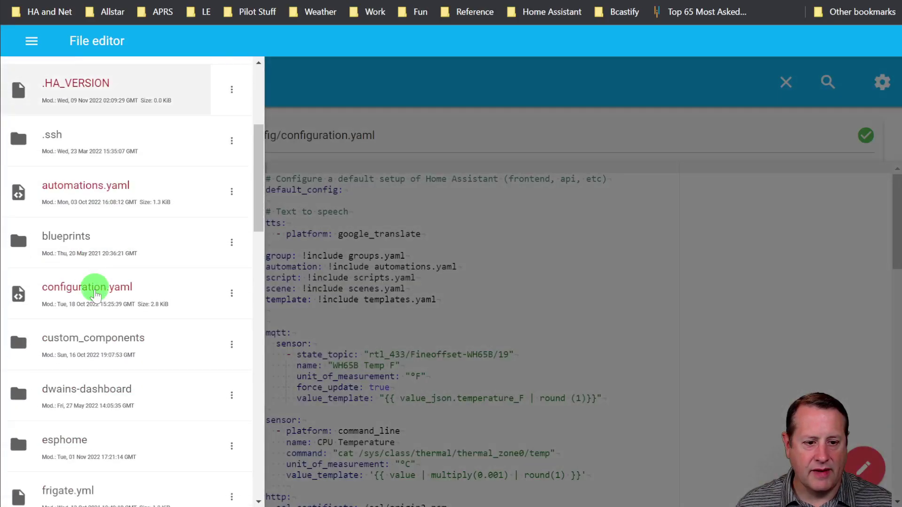
left_click(118, 291)
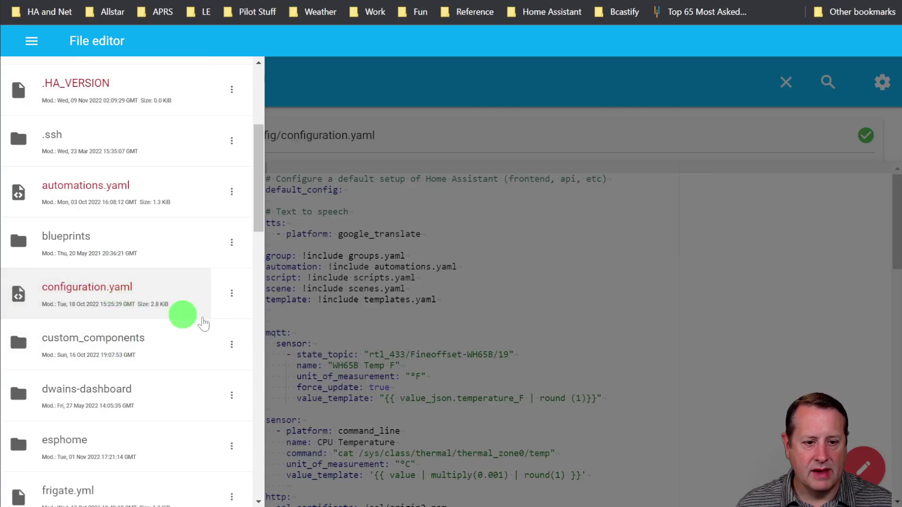
scroll(422, 303, "down", 7)
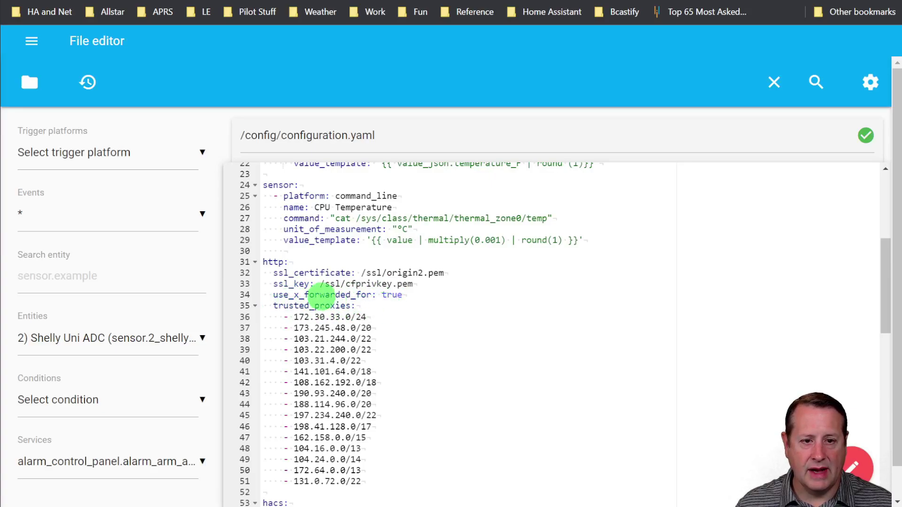
key("ctrl+Tab")
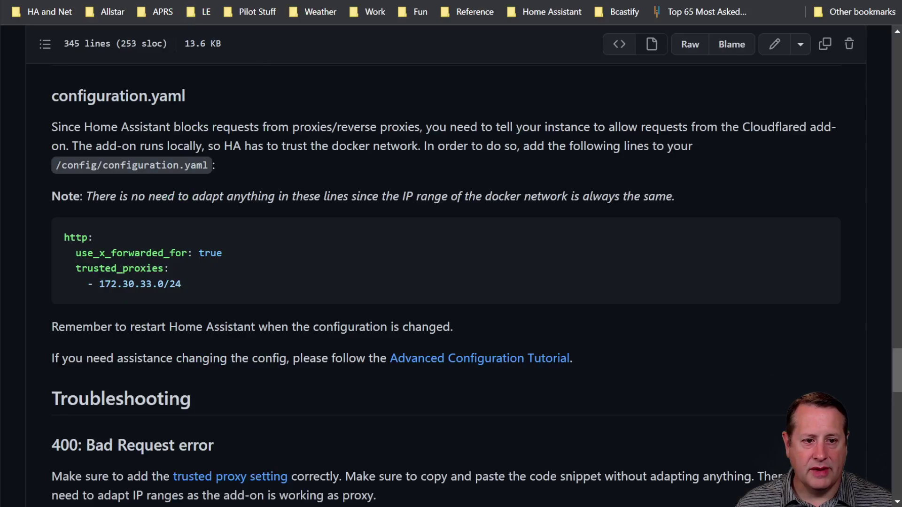
key("ctrl+Tab")
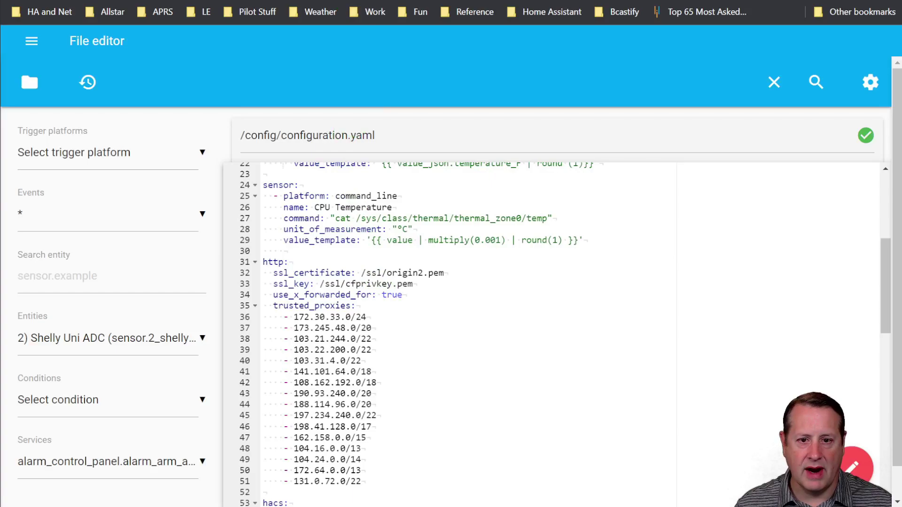
left_click(331, 11)
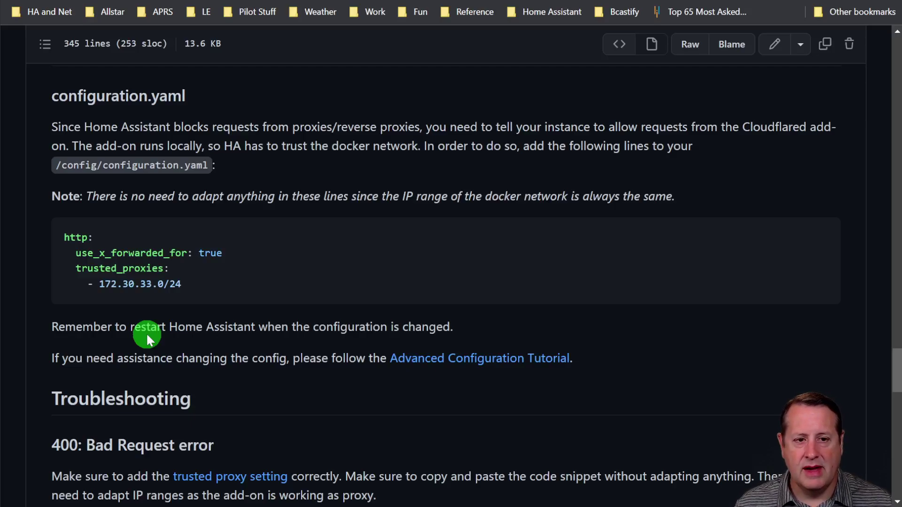
scroll(388, 148, "down", 5)
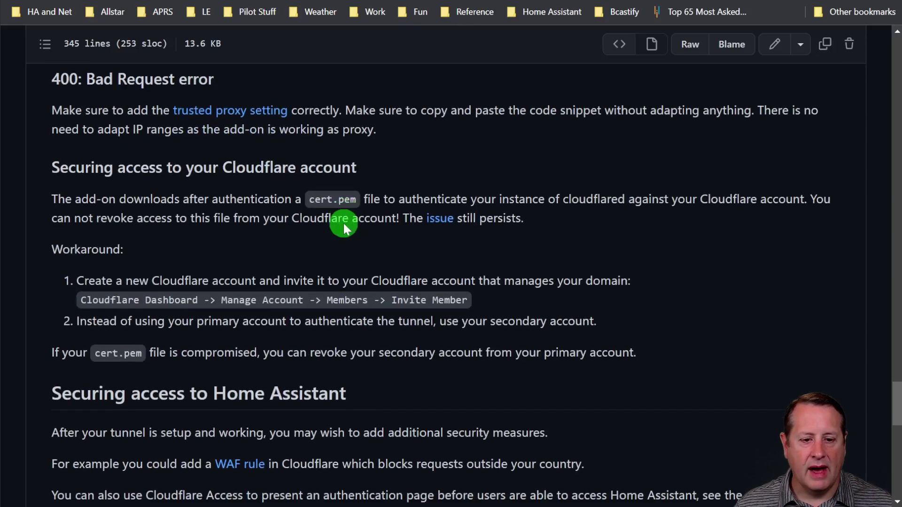
scroll(343, 223, "down", 3)
scroll(176, 311, "down", 2)
scroll(297, 303, "down", 1)
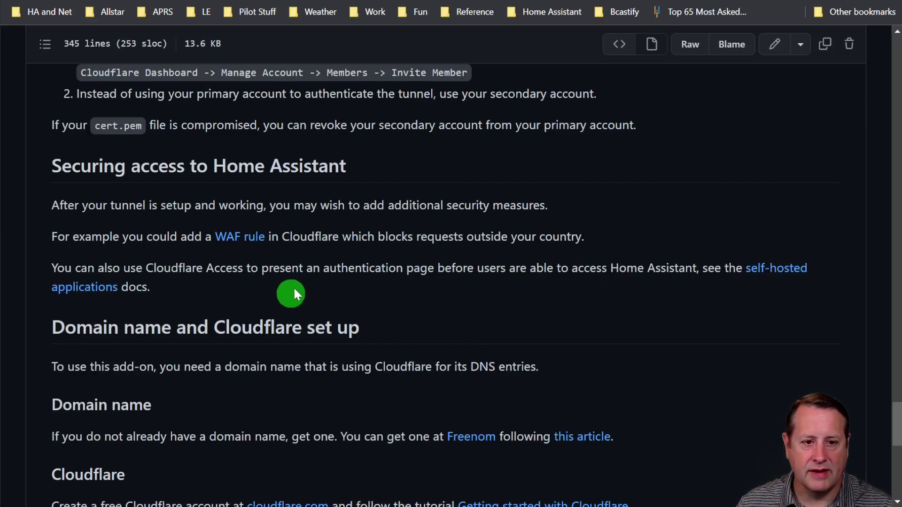
Read the README's 'Securing access to Home Assistant' advice, then switch tabs
key("ctrl+Tab")
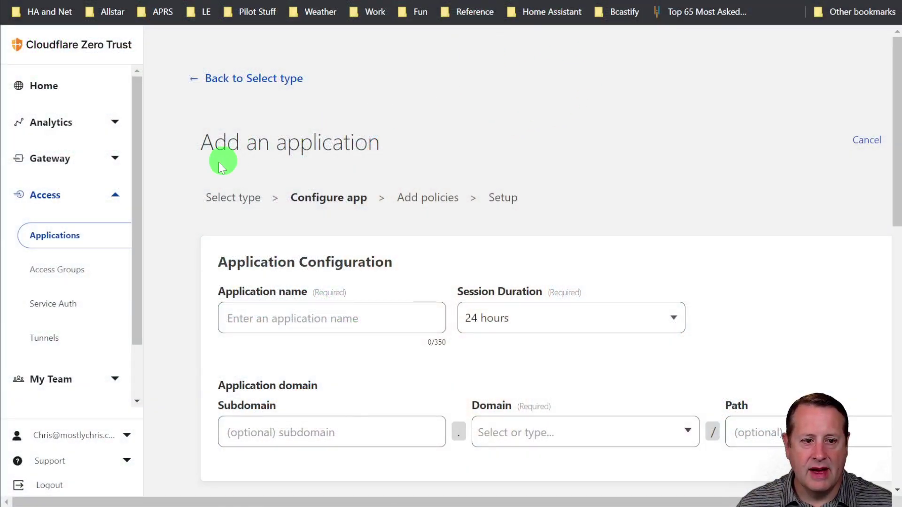
Discard the unsaved application and open hayellowtunnel's configuration, which offers migration
left_click(55, 337)
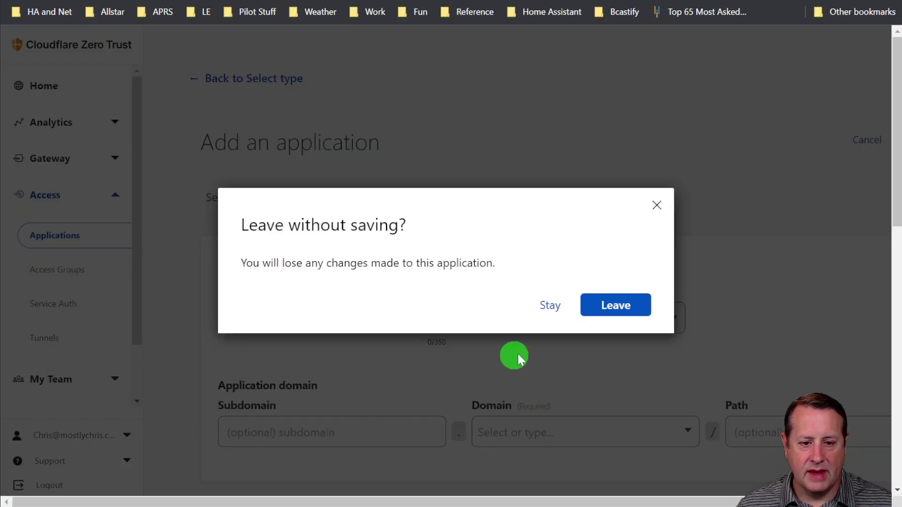
left_click(616, 306)
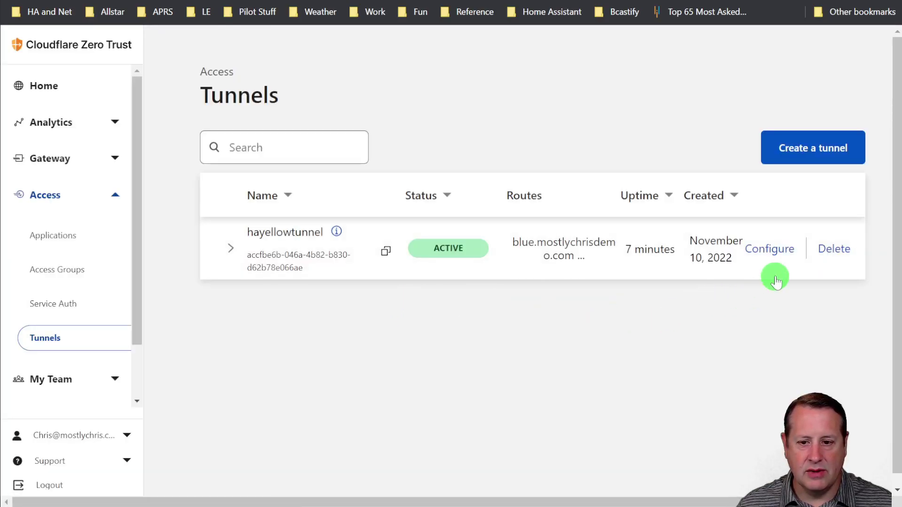
left_click(770, 248)
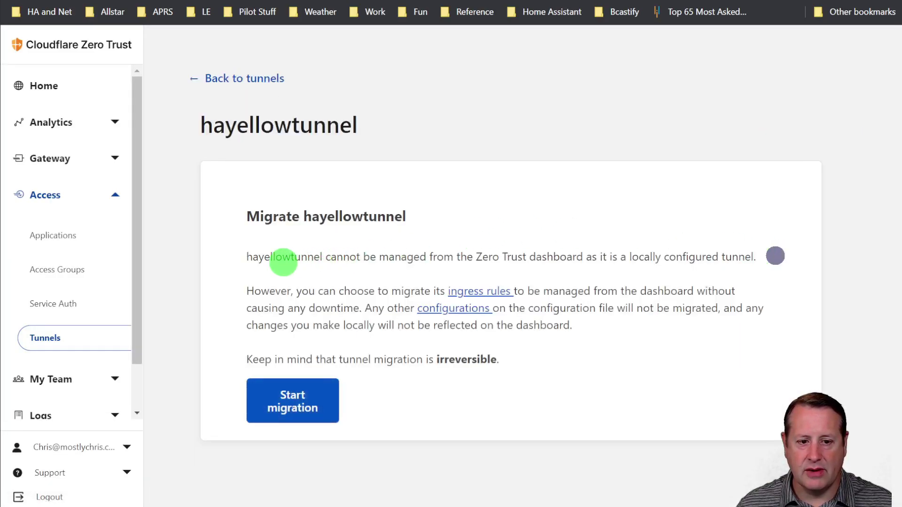